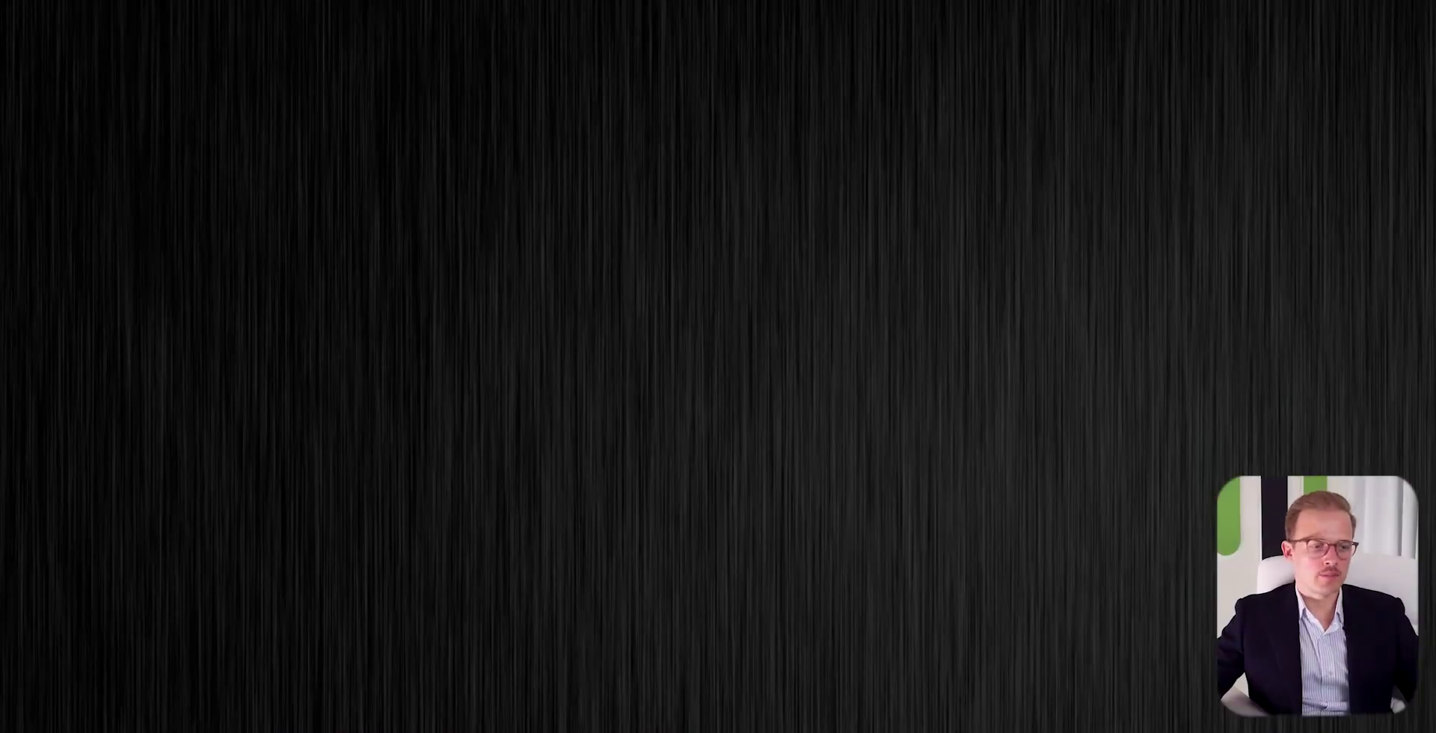
- Open a US Tech 100 Cash (£1) chart from the instrument suggestions, placing it below the main toolbar and enlarging its window
drag(397, 392, 365, 89)
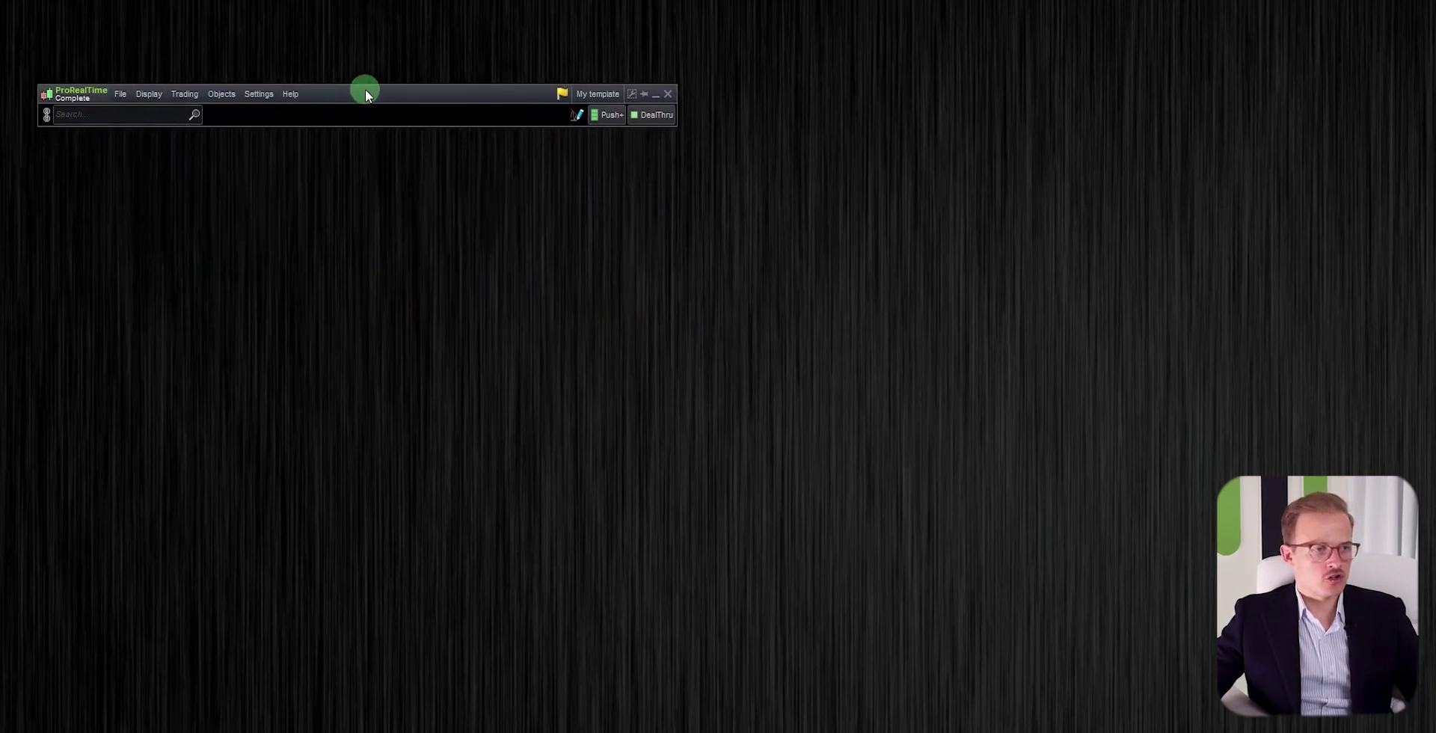
click(150, 118)
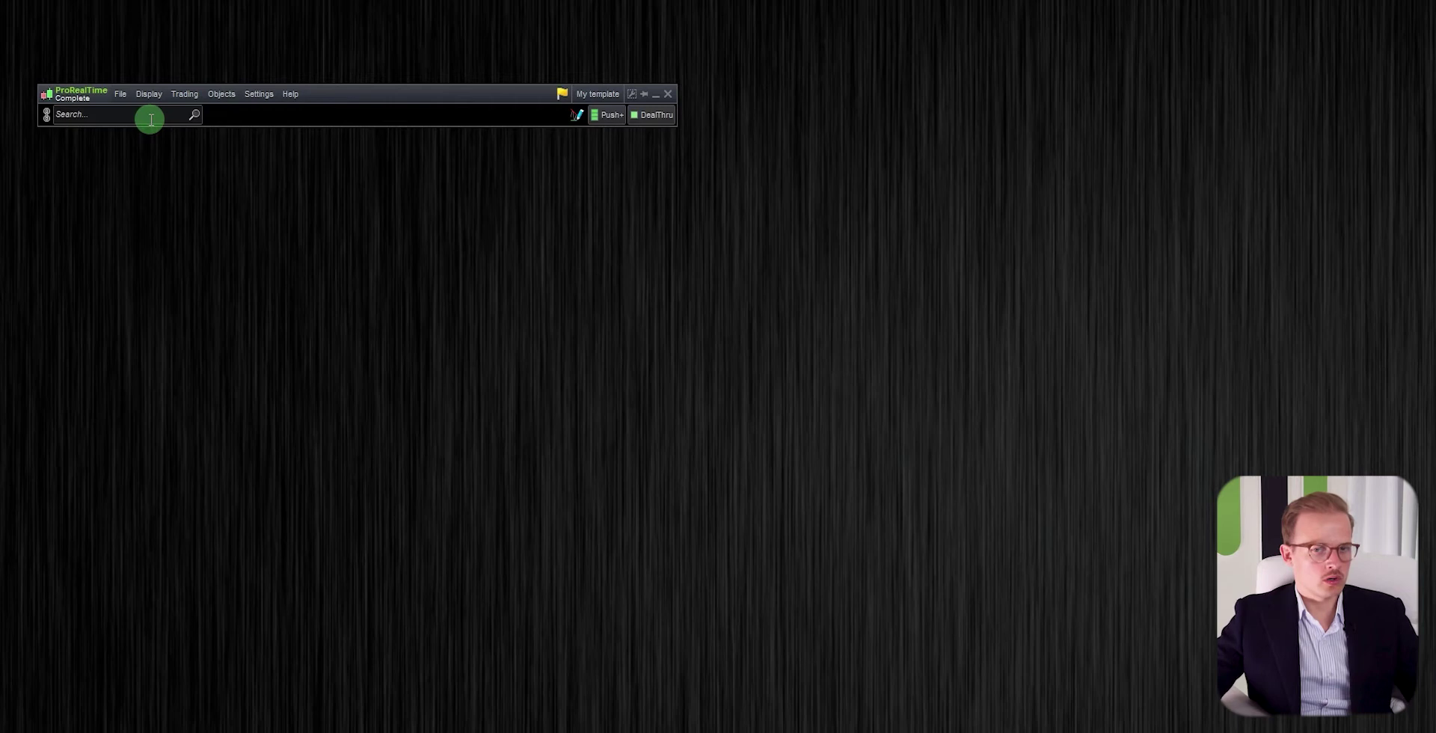
click(150, 118)
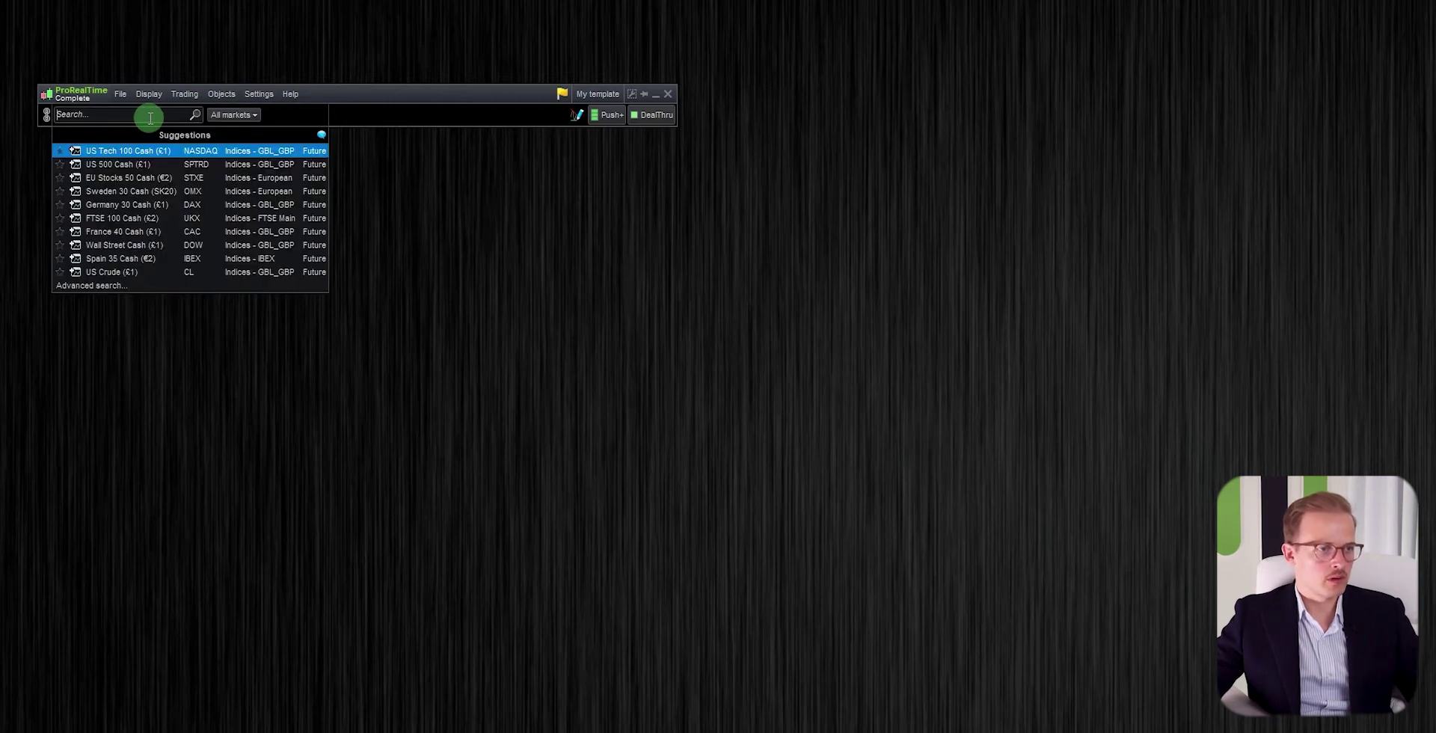
click(119, 152)
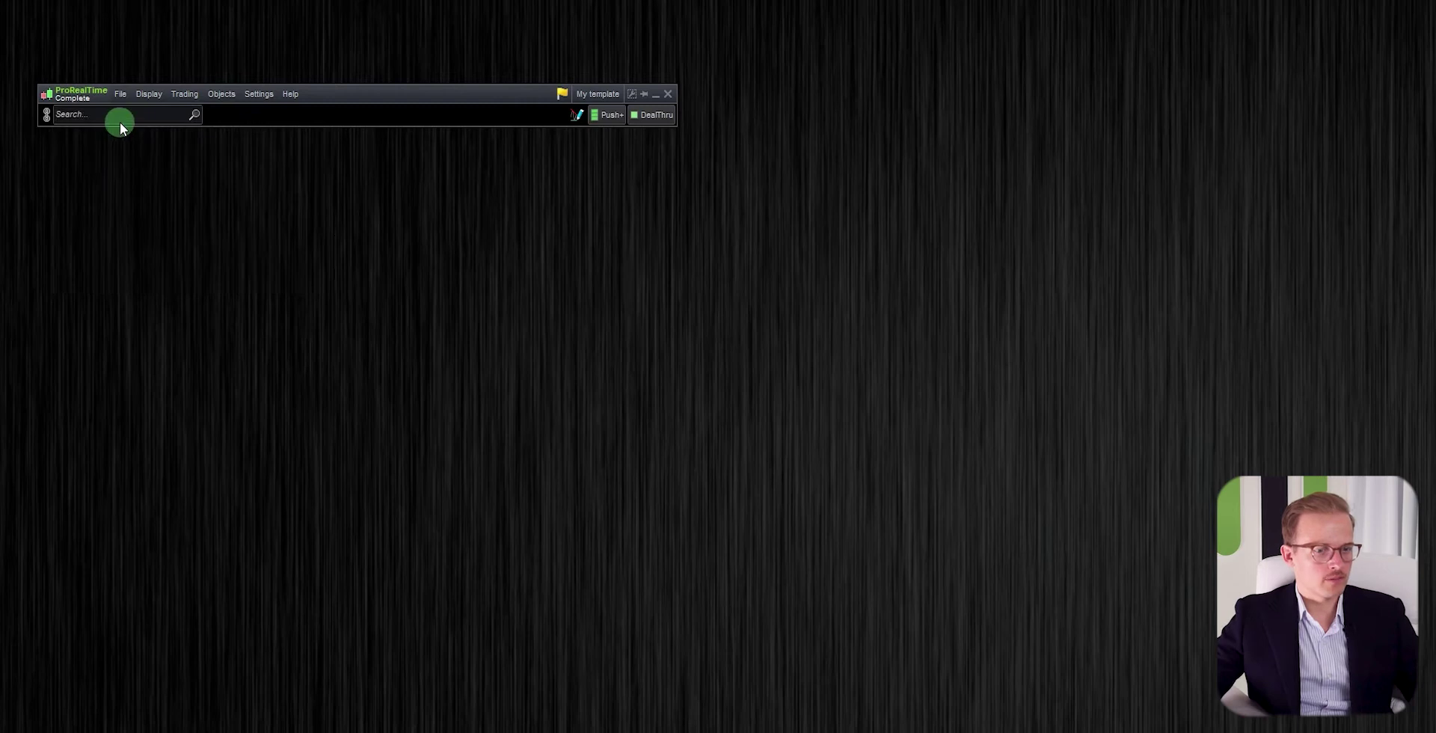
drag(863, 473, 490, 176)
drag(596, 442, 760, 602)
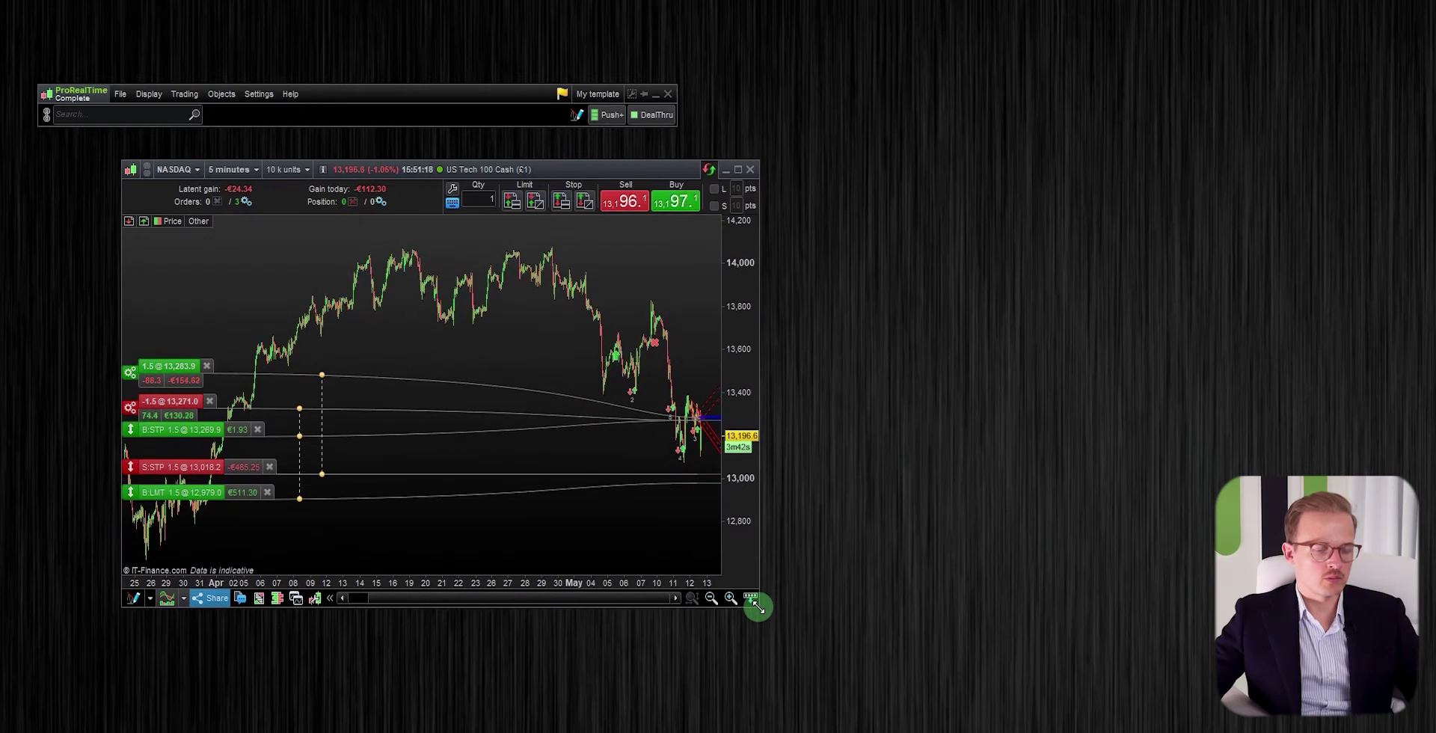
click(273, 557)
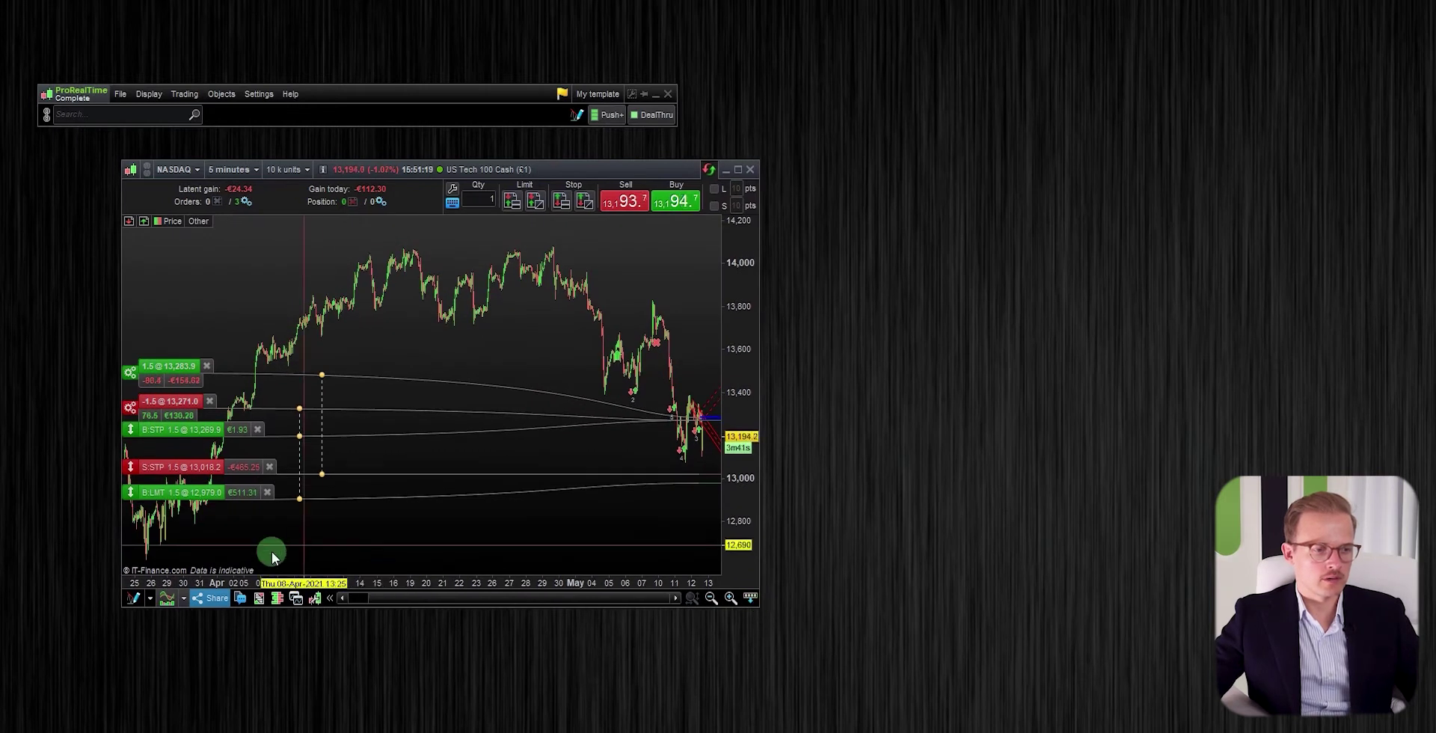
- Import the trading system file PRTA DAX M3.itf from the Desktop, replacing the existing program of that name
click(167, 597)
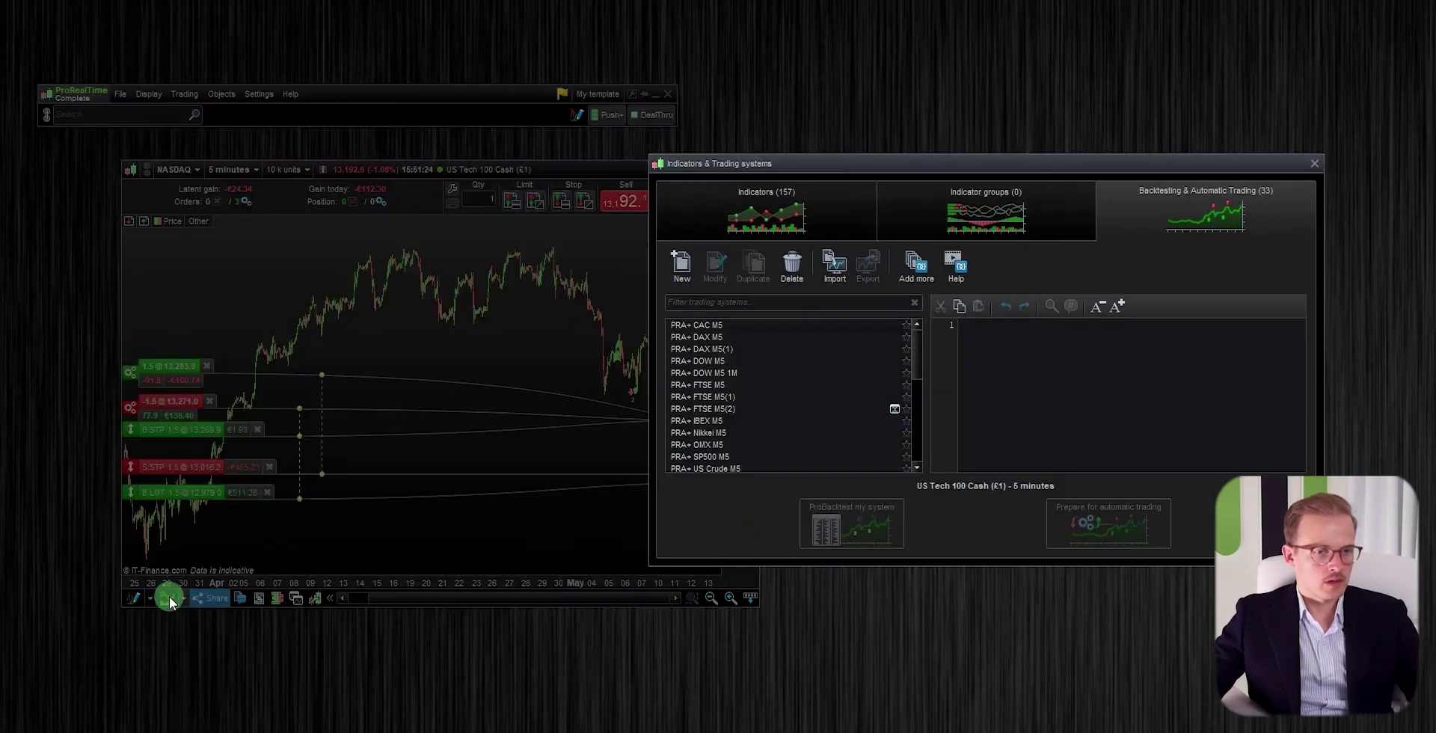
click(838, 275)
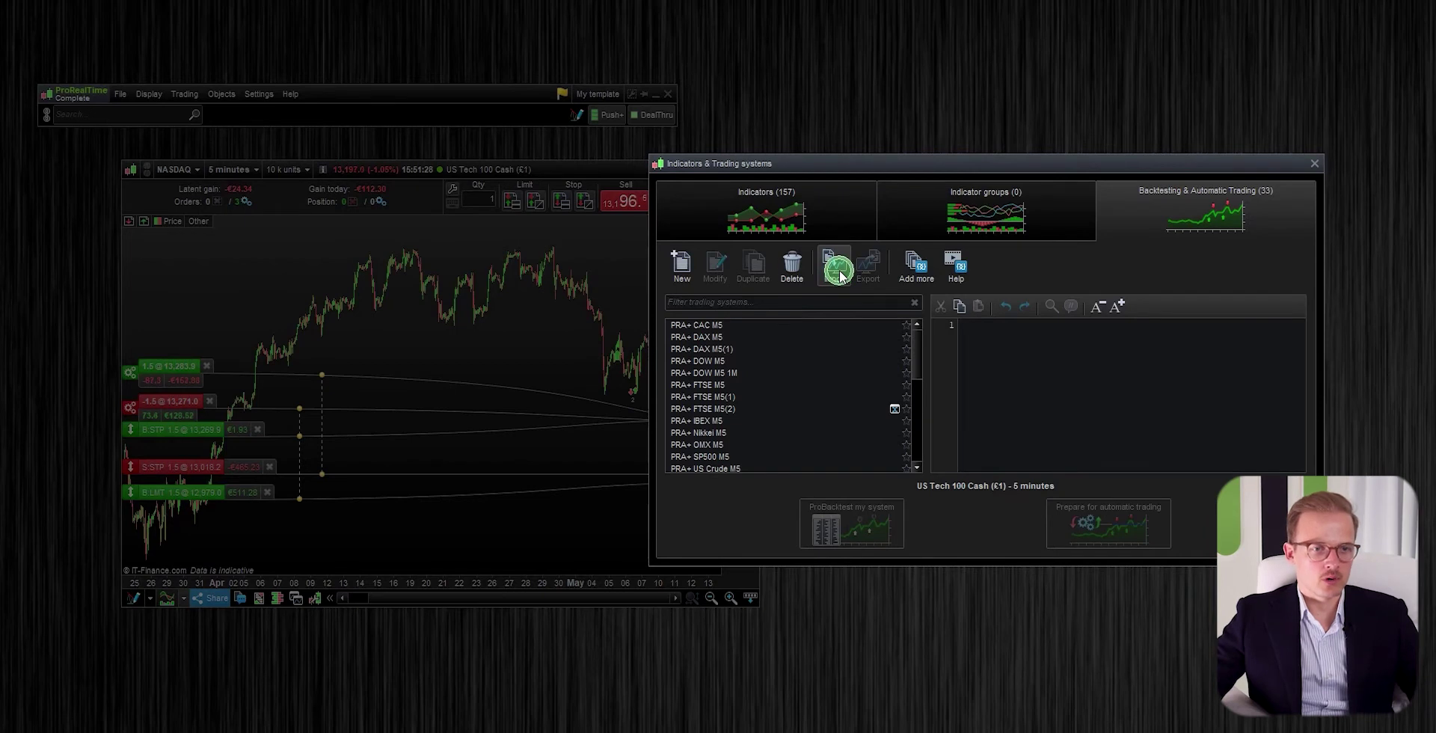
click(838, 275)
drag(913, 262, 1093, 451)
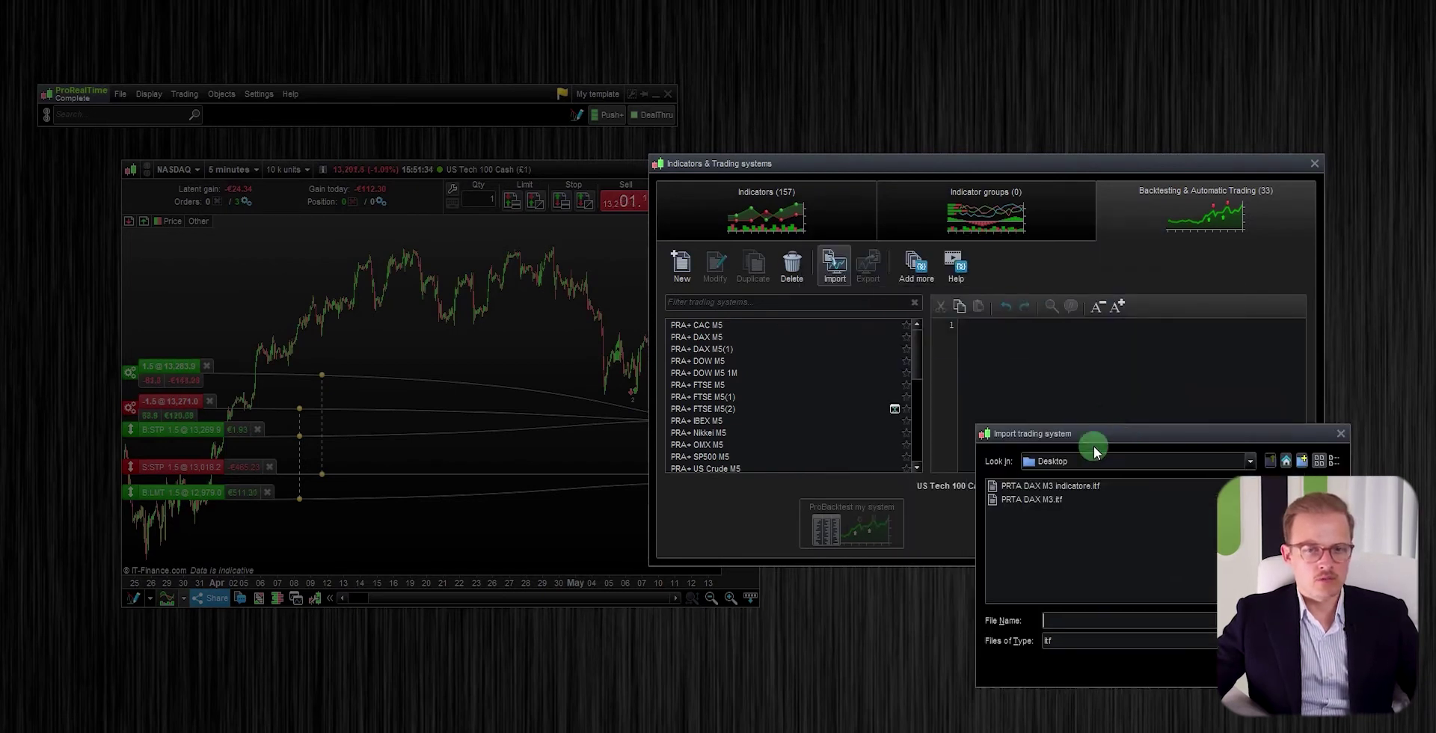
click(1061, 487)
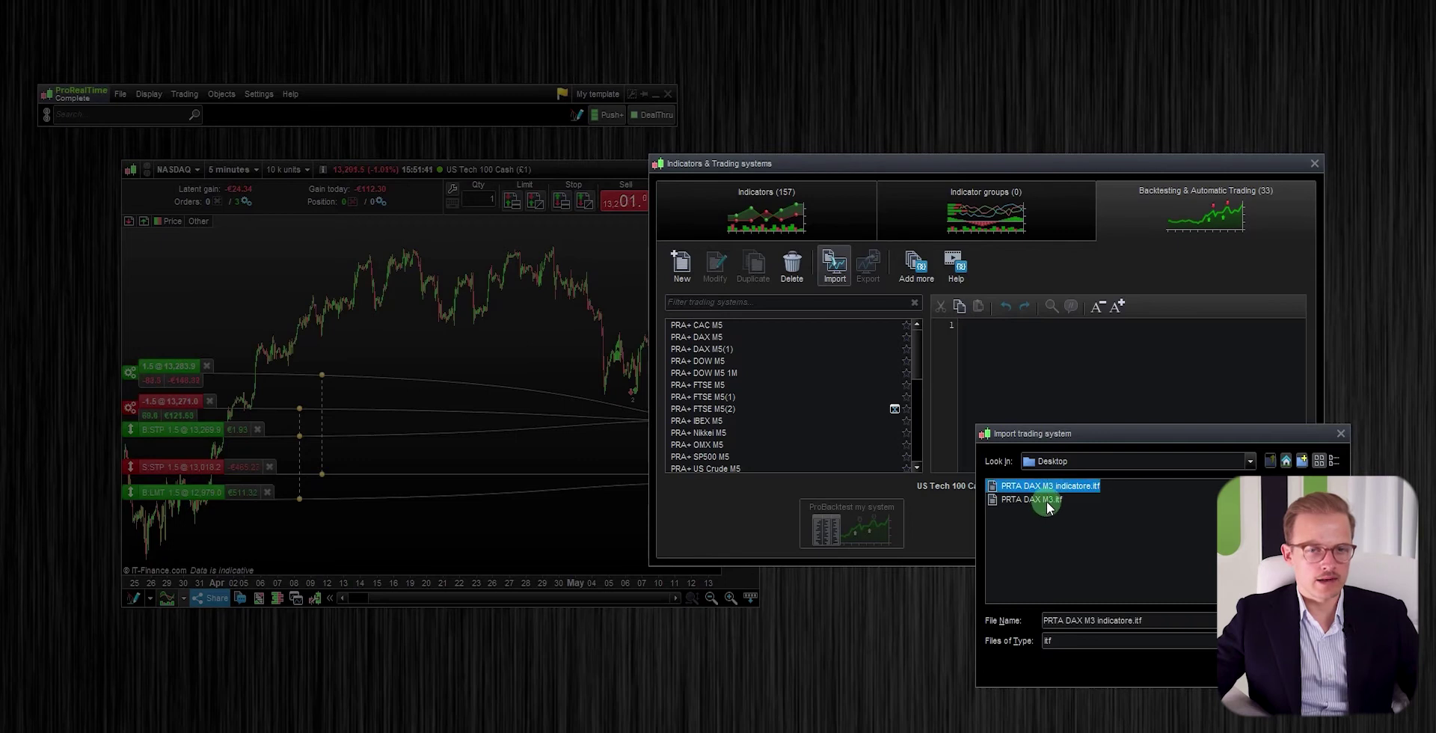
click(1047, 500)
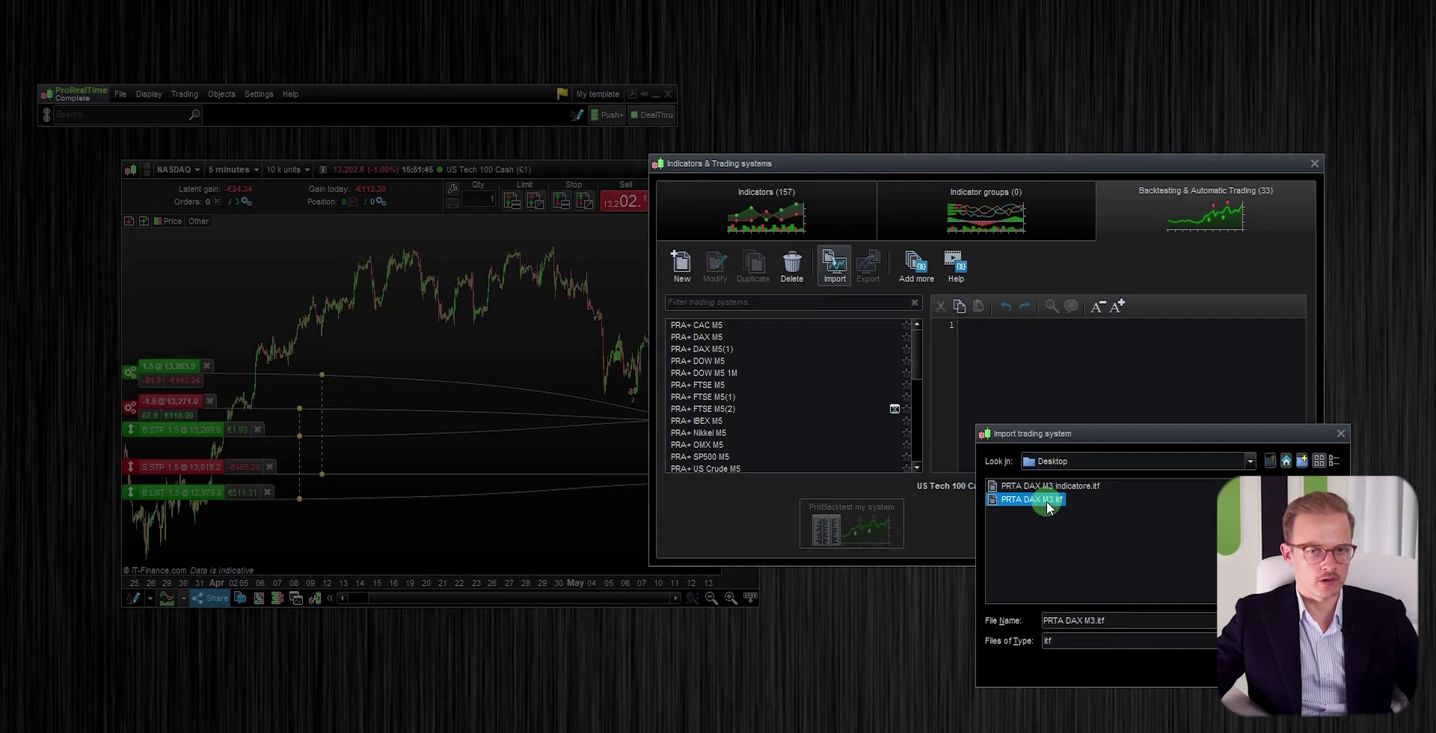
click(1198, 621)
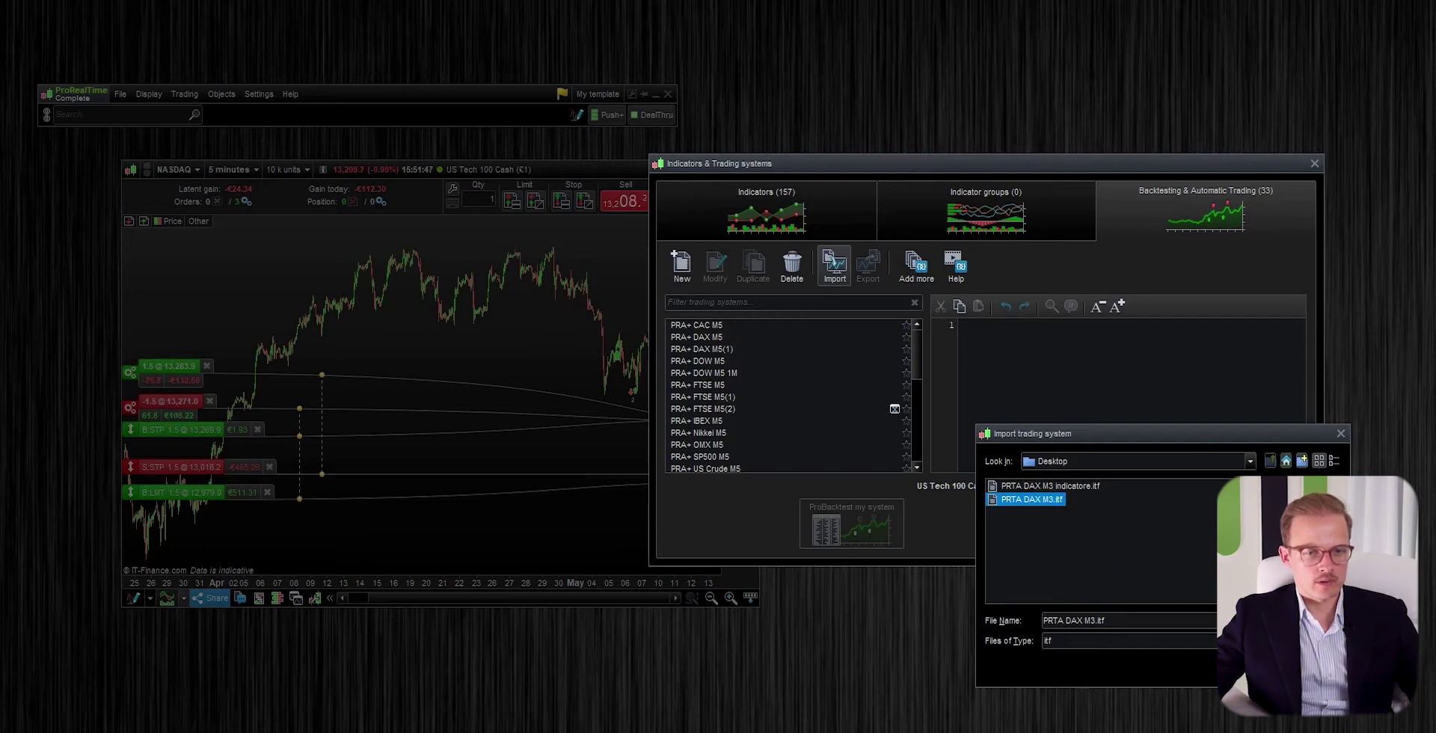
click(992, 593)
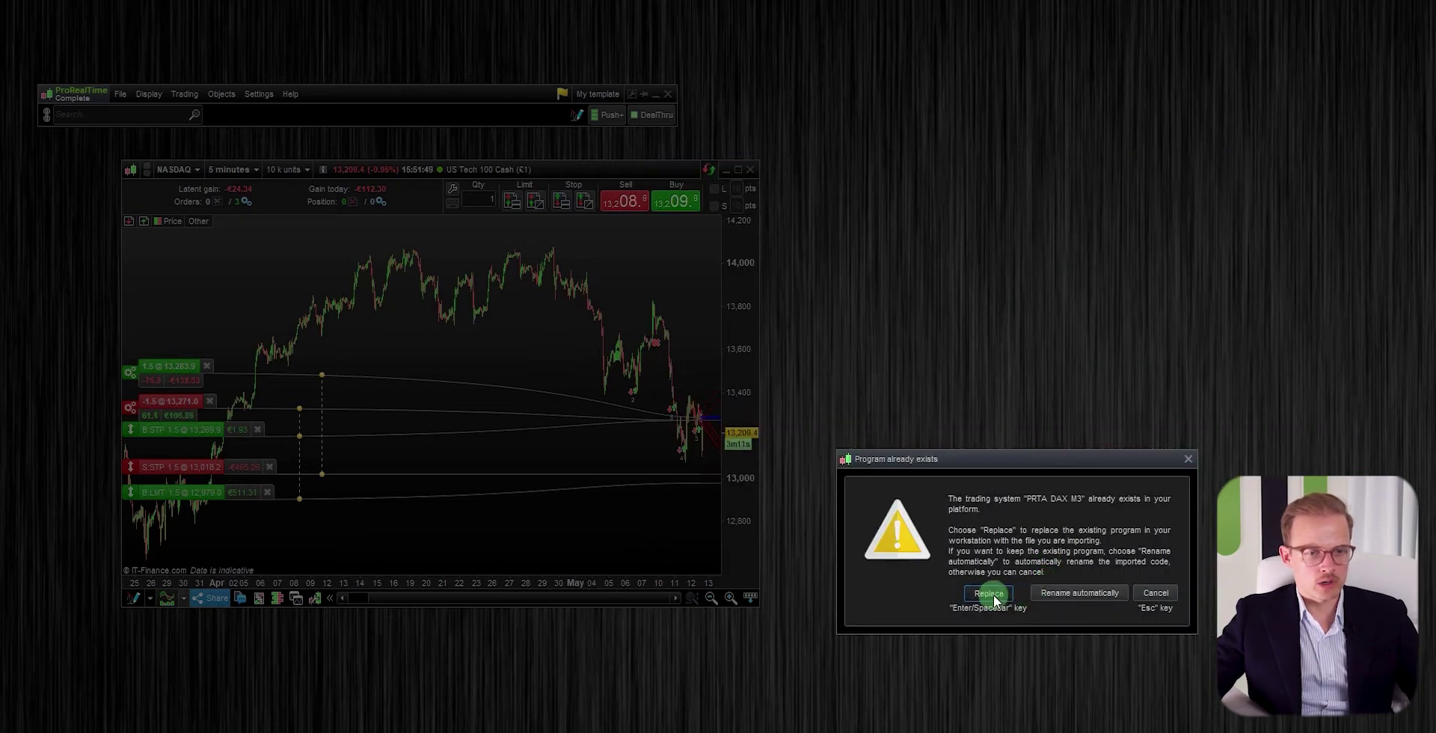
click(1050, 563)
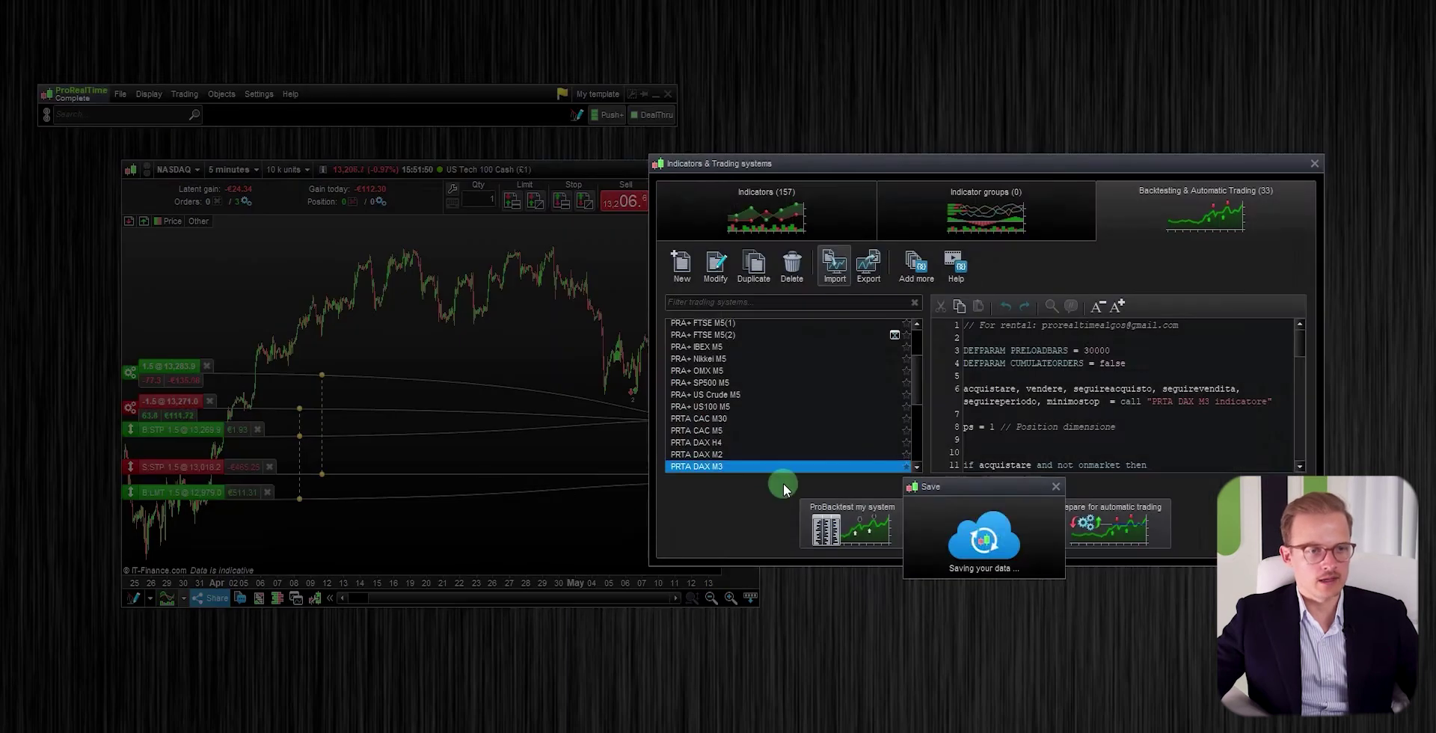
- Try to import PRTA DAX M3 indicatore.itf from the Desktop and cancel replacing the existing indicator
click(844, 278)
click(898, 292)
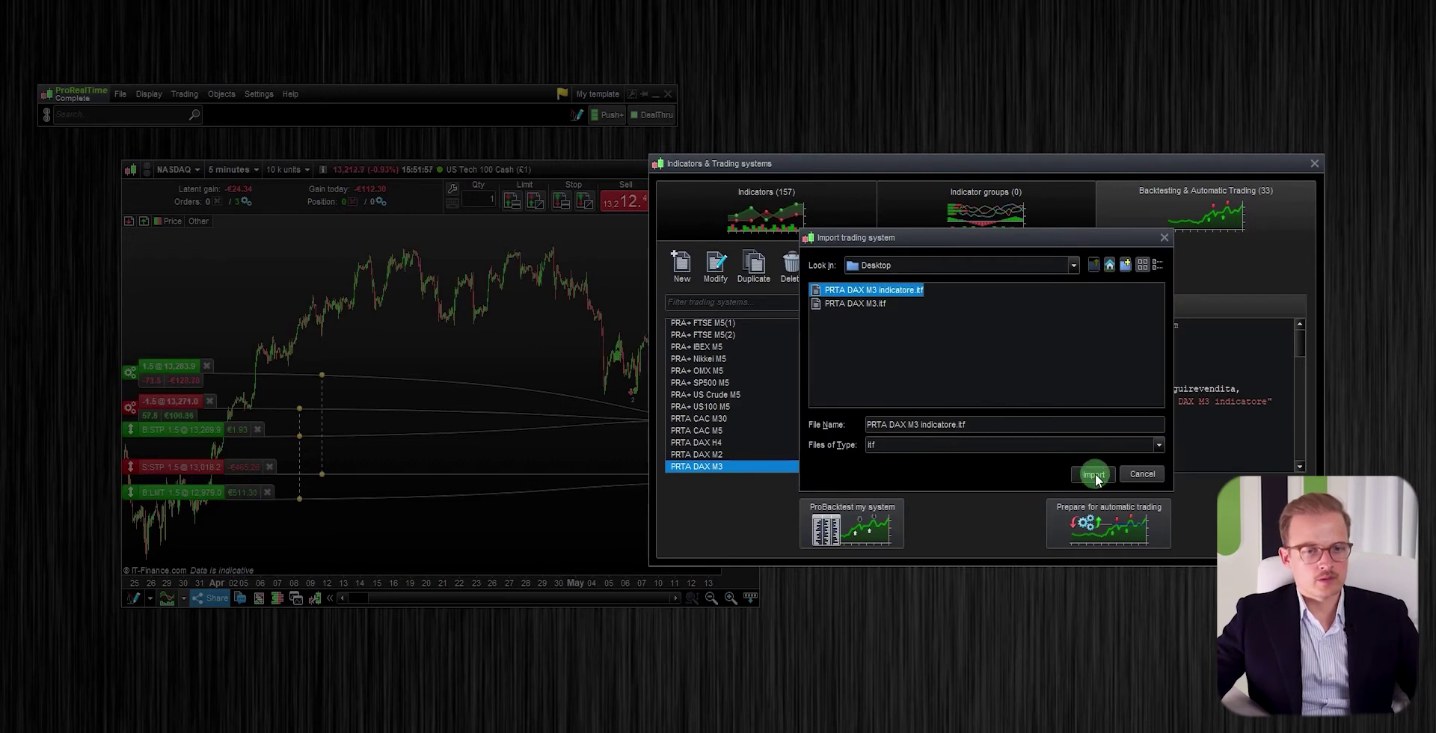
click(1092, 473)
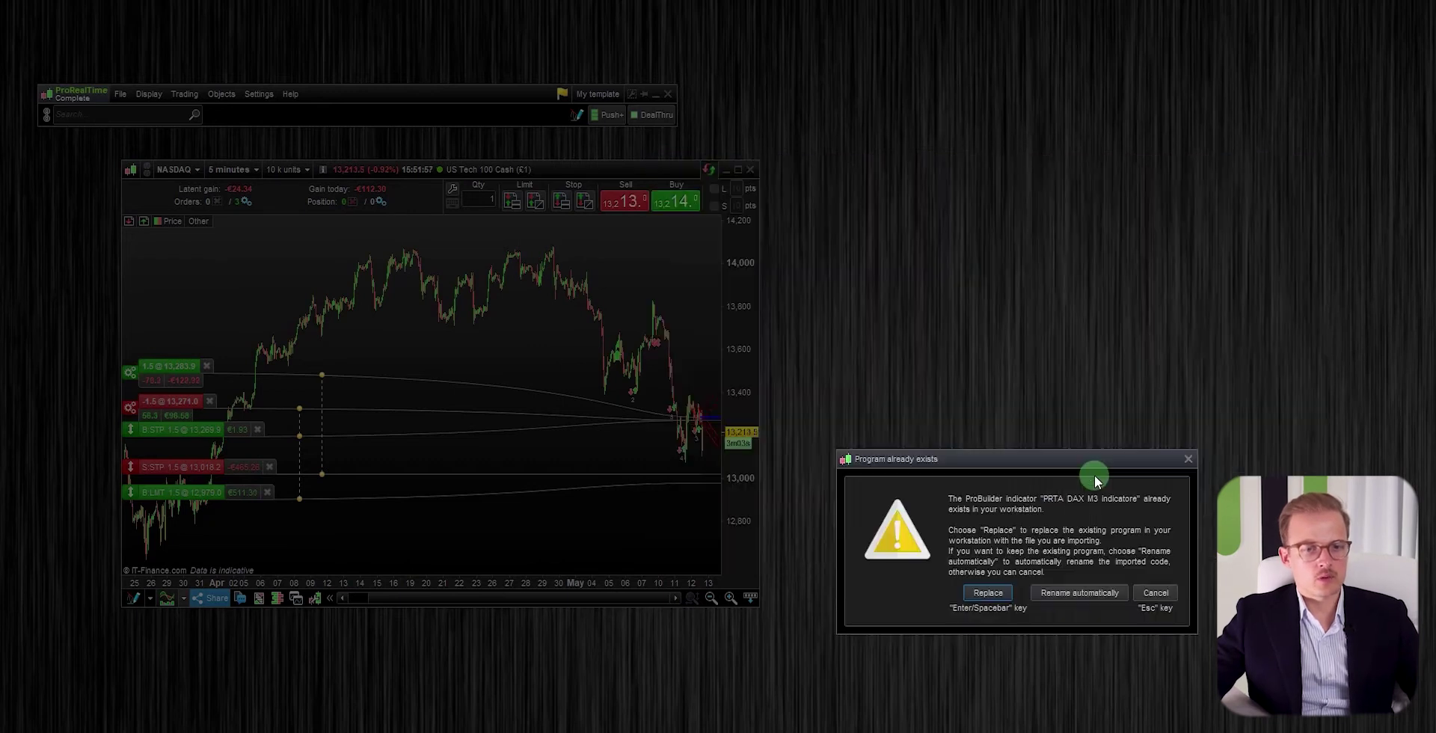
click(1143, 594)
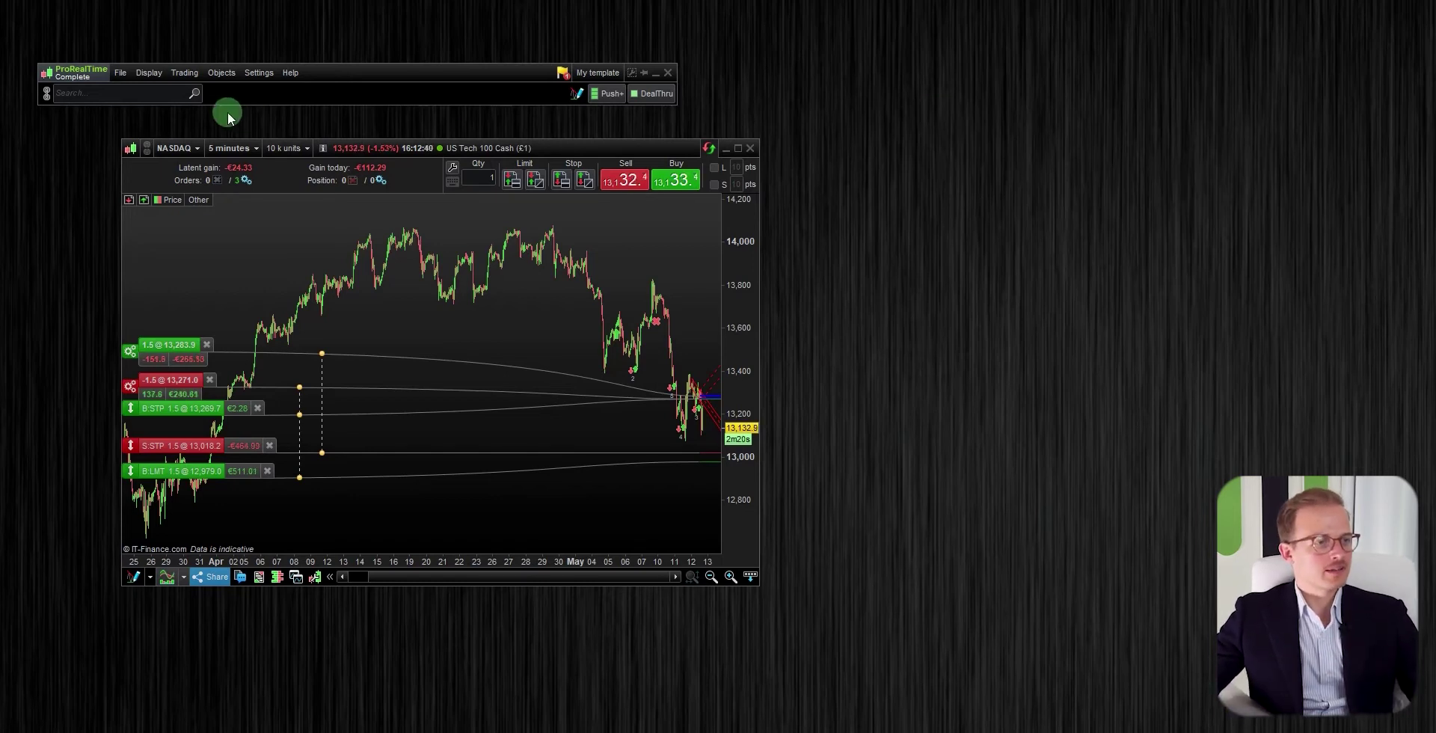
- Search for "dax", open the Germany 30 Cash (£1) chart from Indices - GBL_GBP, and choose the 3 minutes timeframe
click(126, 96)
text(dax)
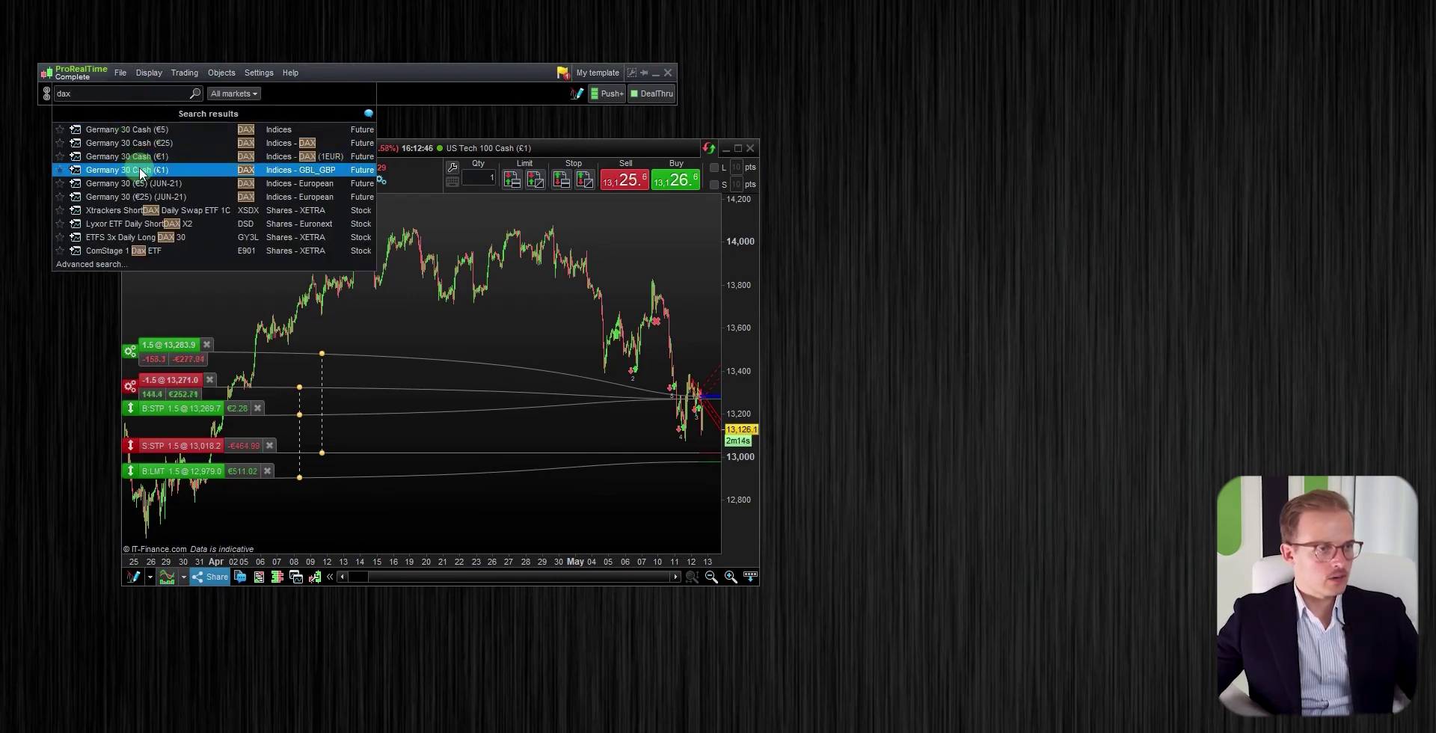
click(139, 171)
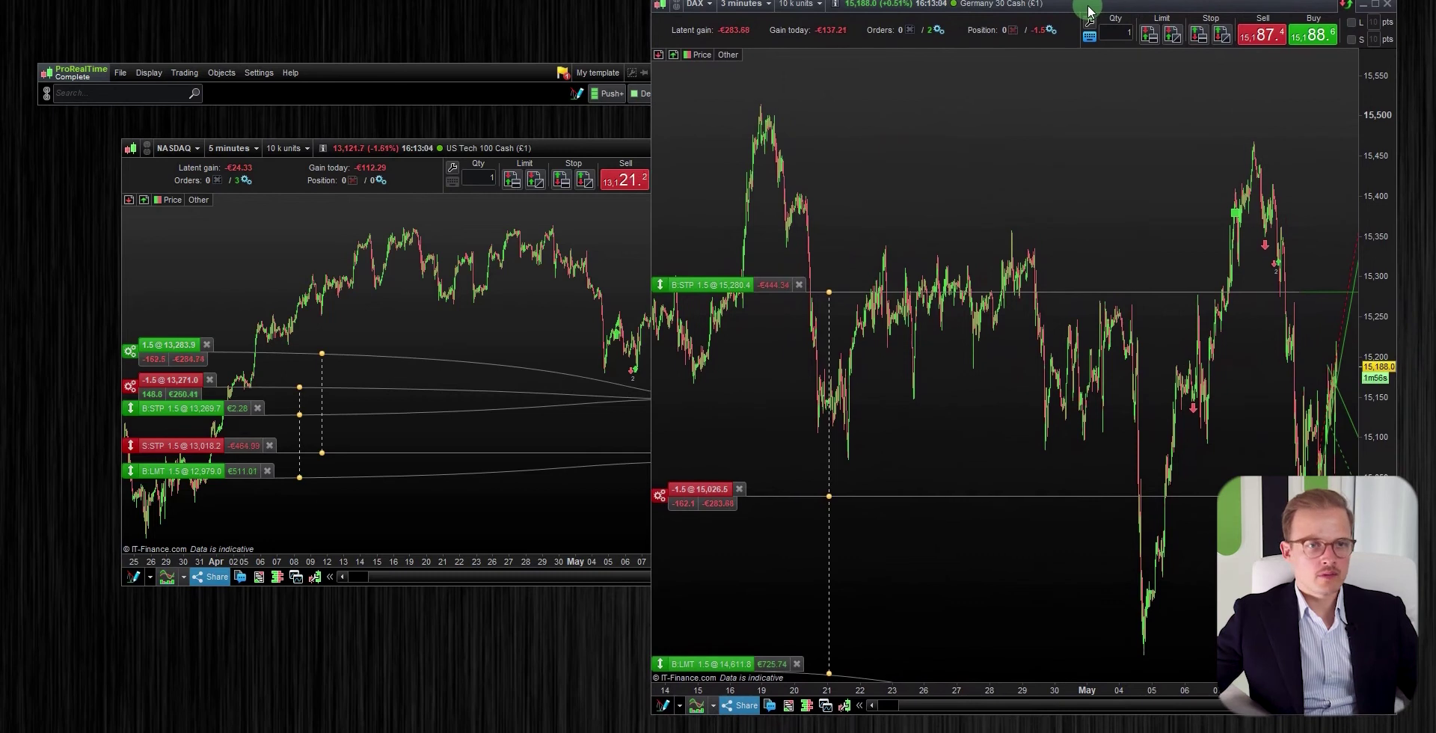
click(744, 5)
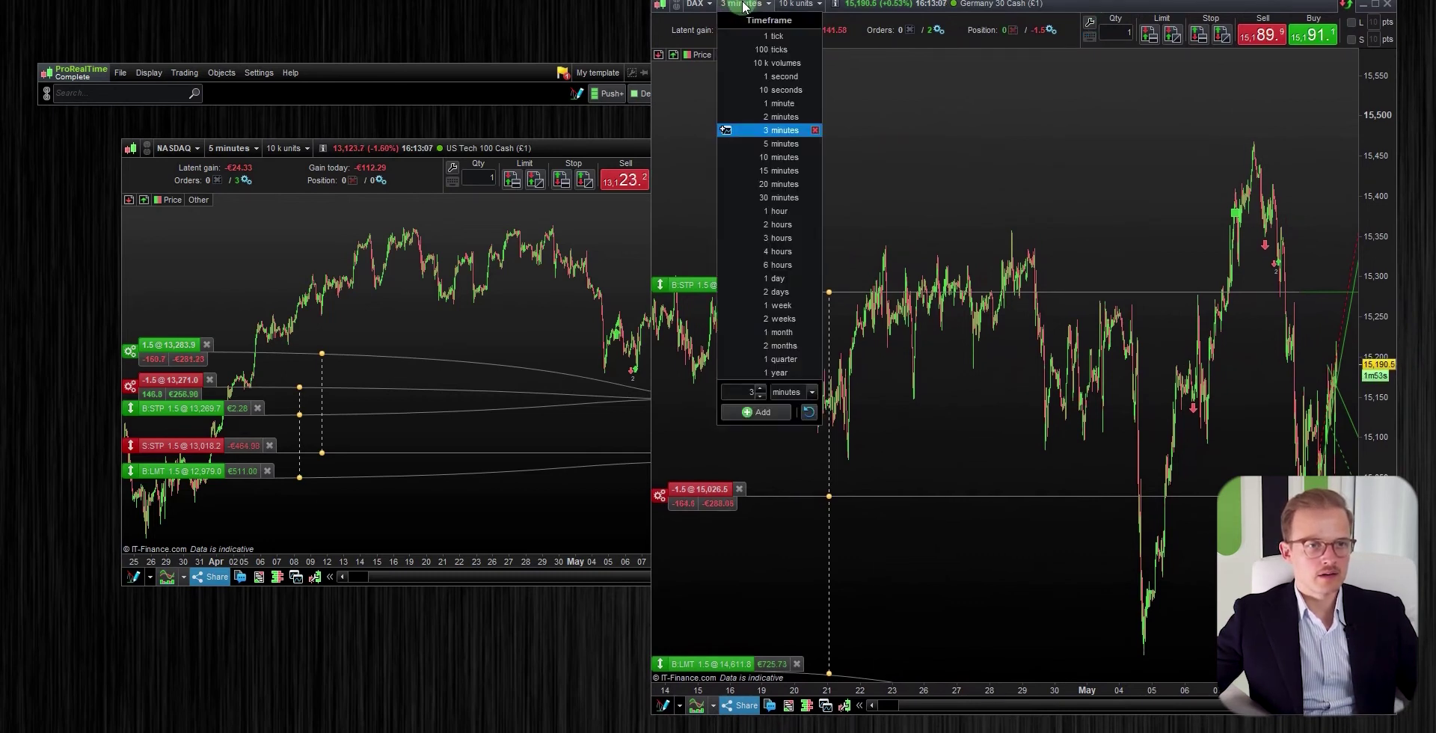
click(772, 129)
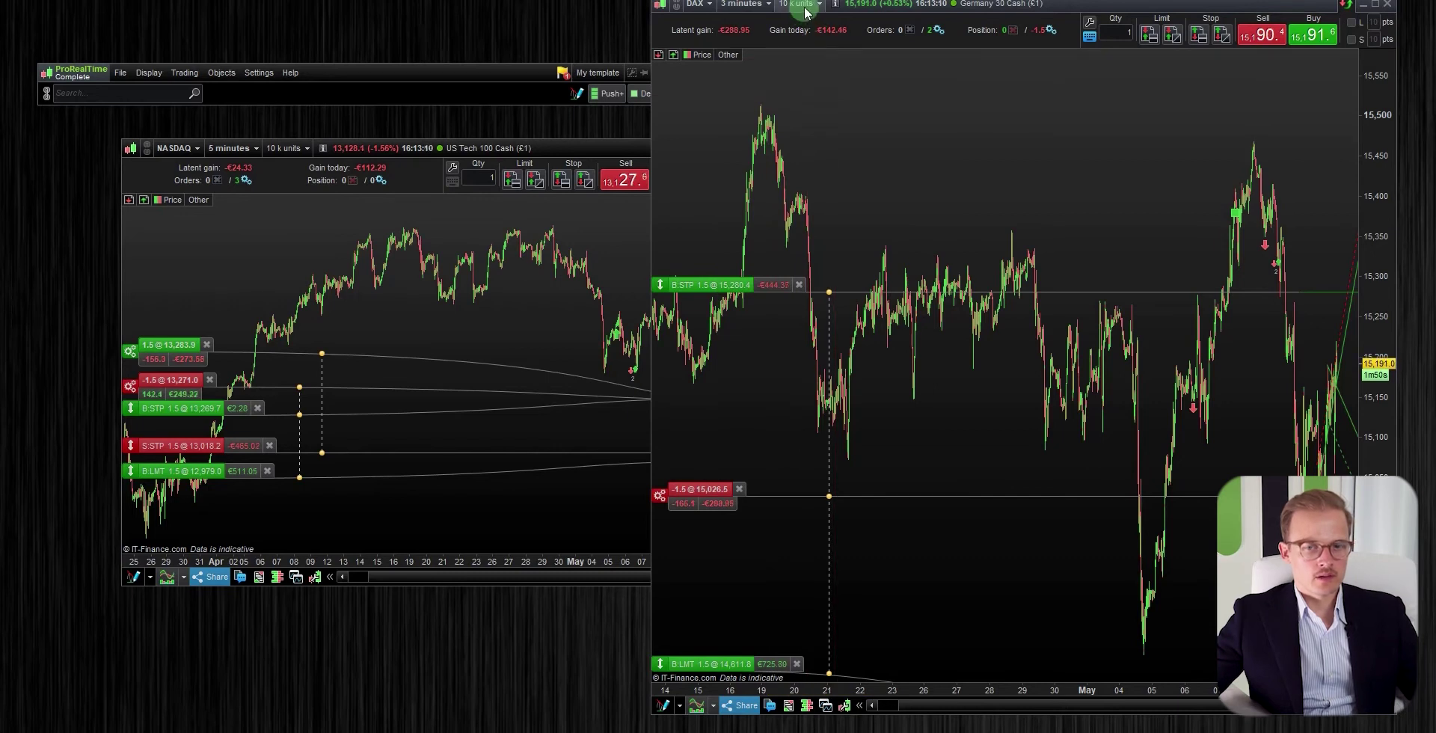
- Set the DAX chart's historical data to 200 k units
mouse_move(806, 12)
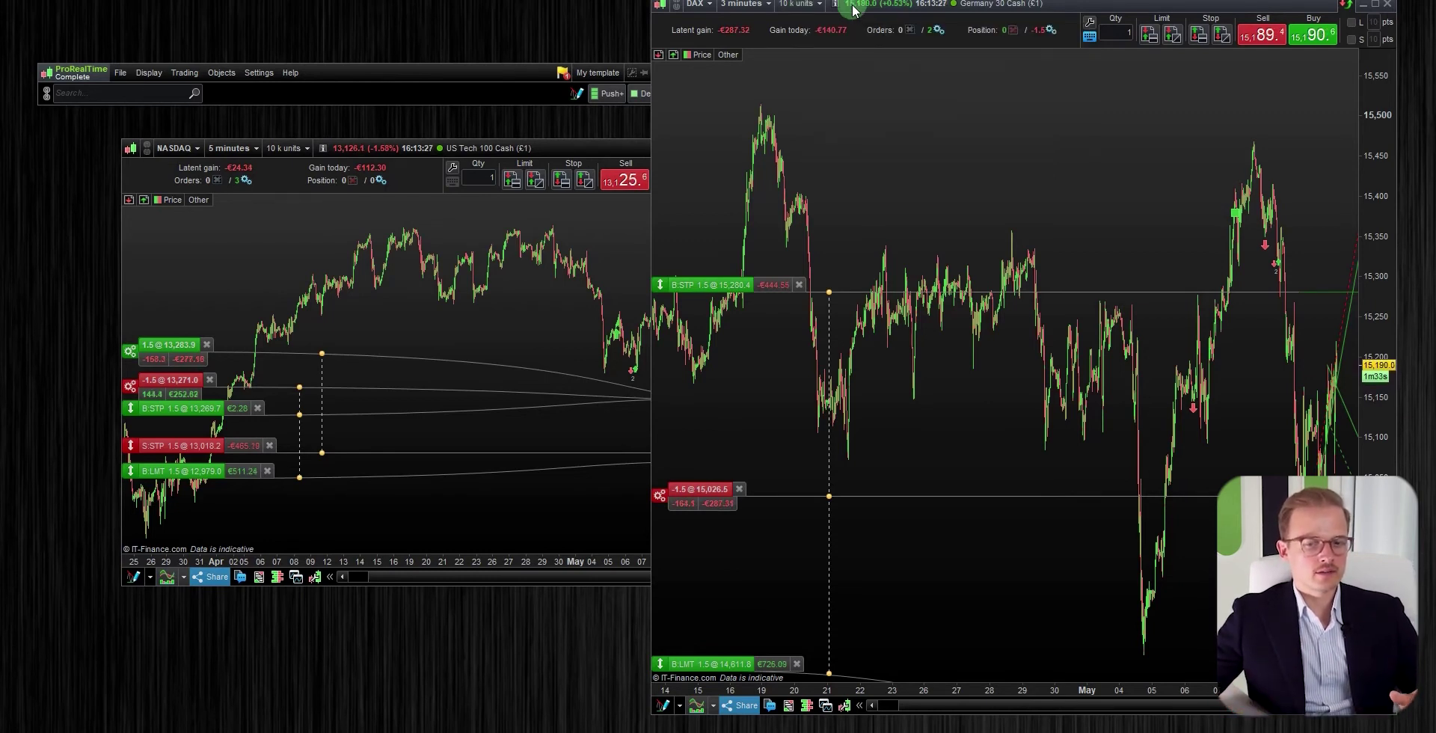
click(801, 9)
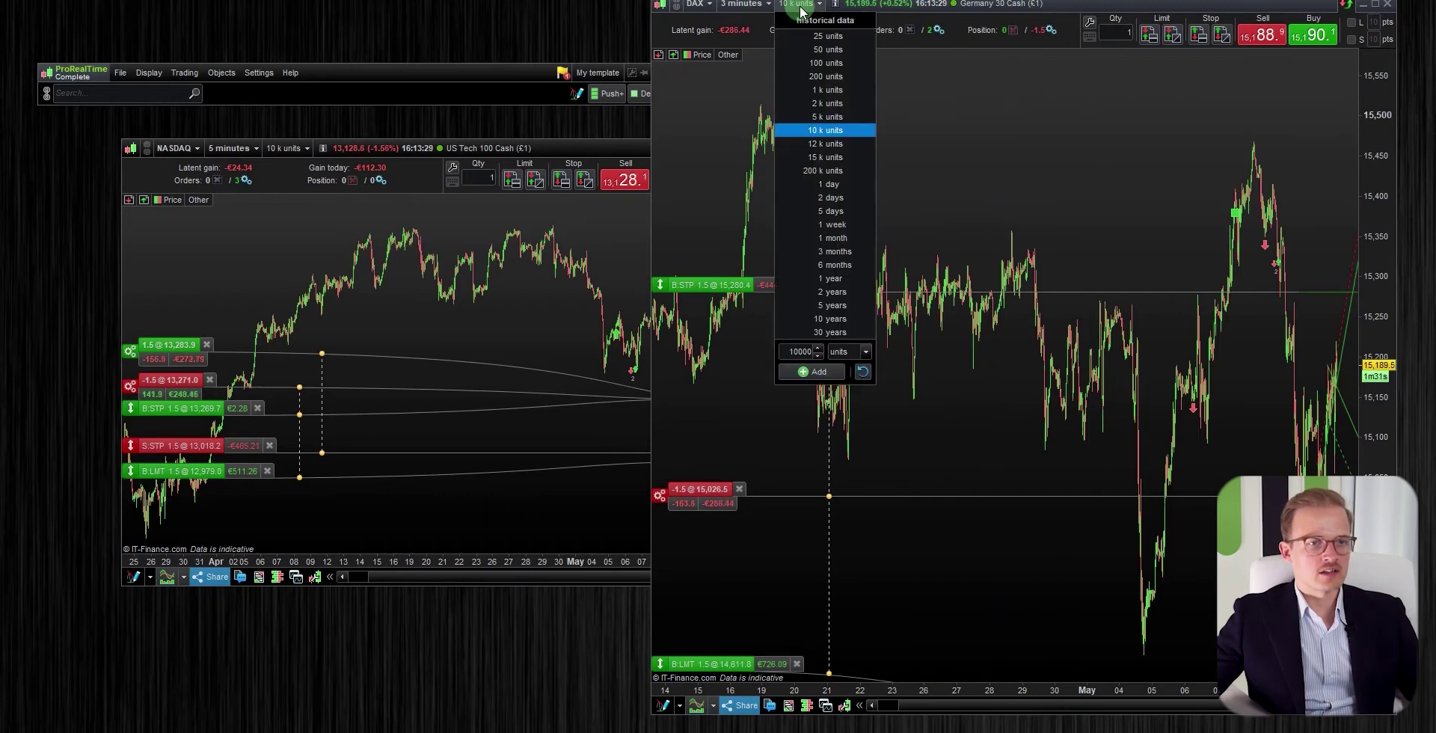
click(820, 172)
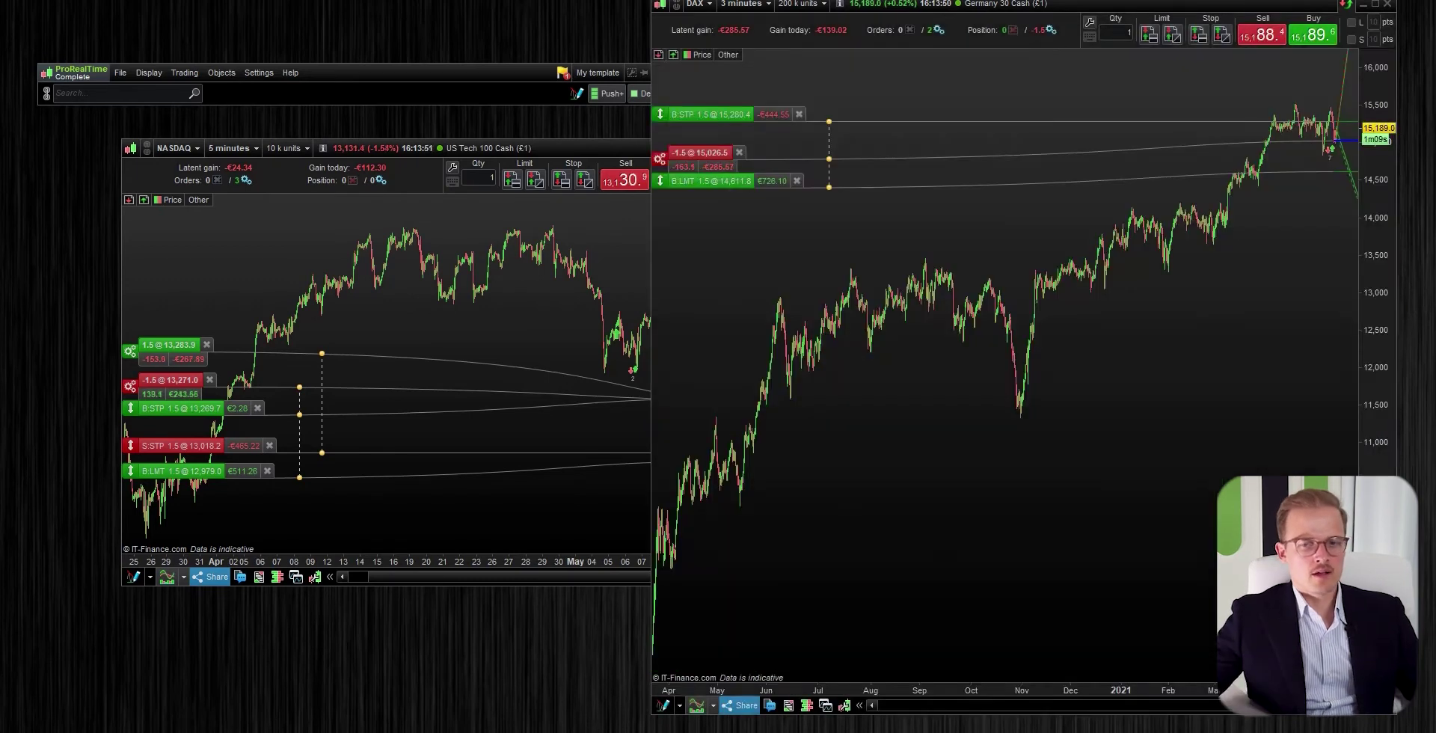
- Open the PRTA DAX M3 trading system for modification, check its spread setting, and run ProBacktest on the 3-minute DAX chart
click(696, 705)
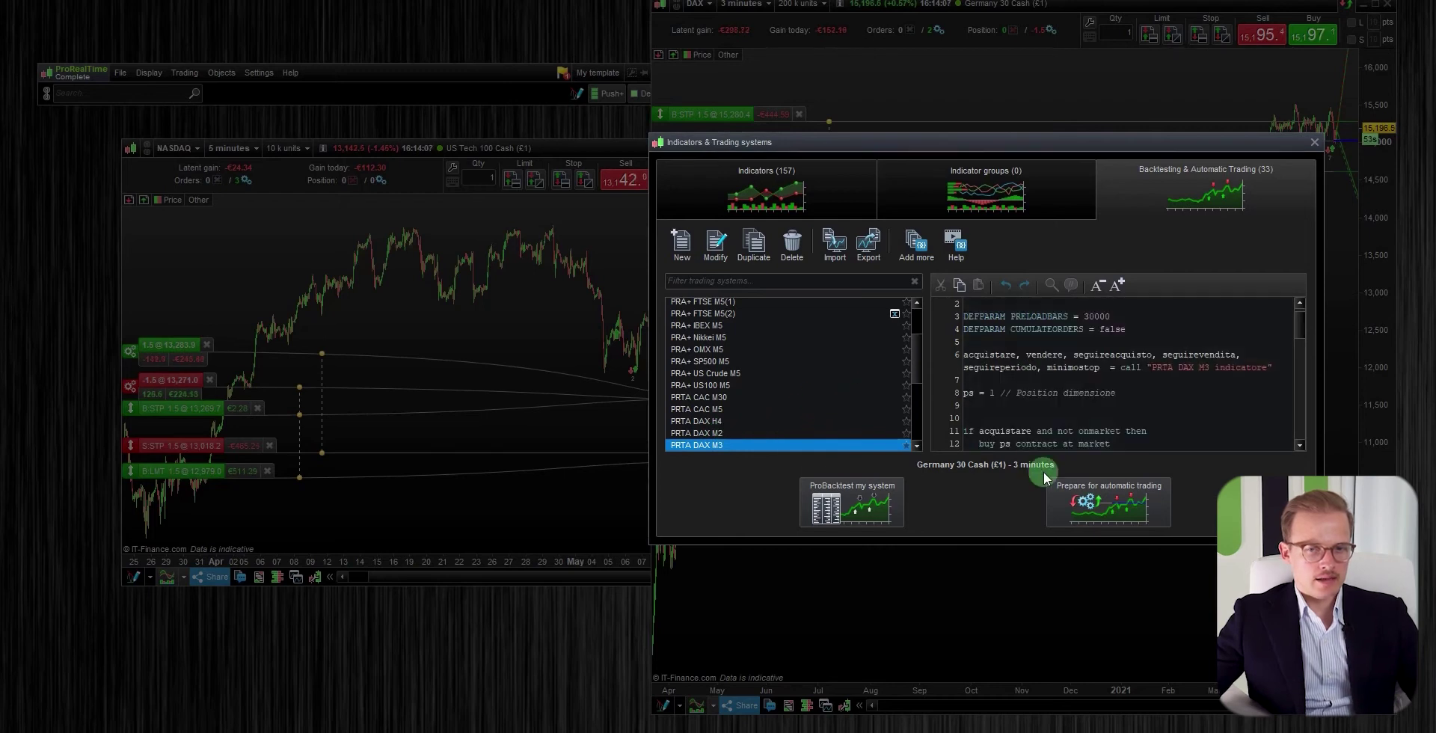
mouse_move(1060, 365)
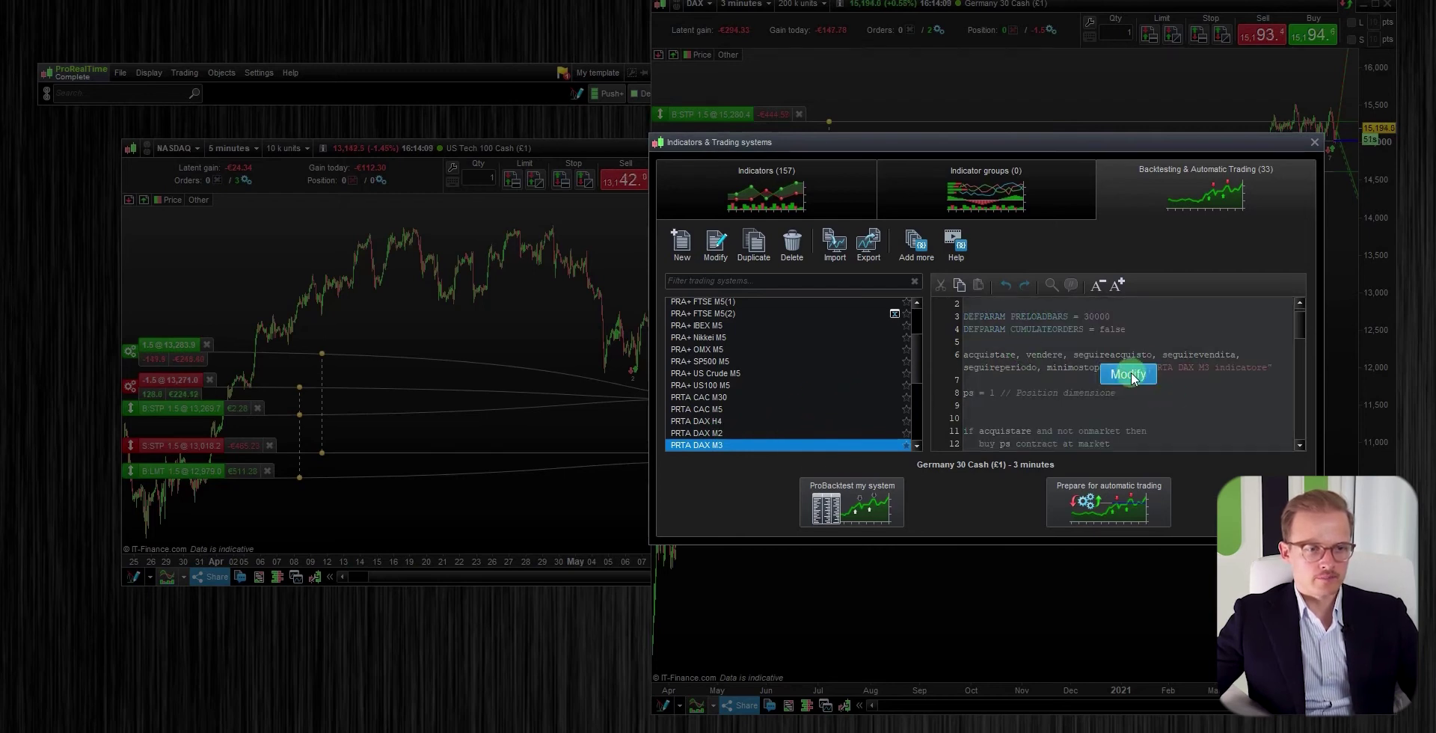
click(1129, 375)
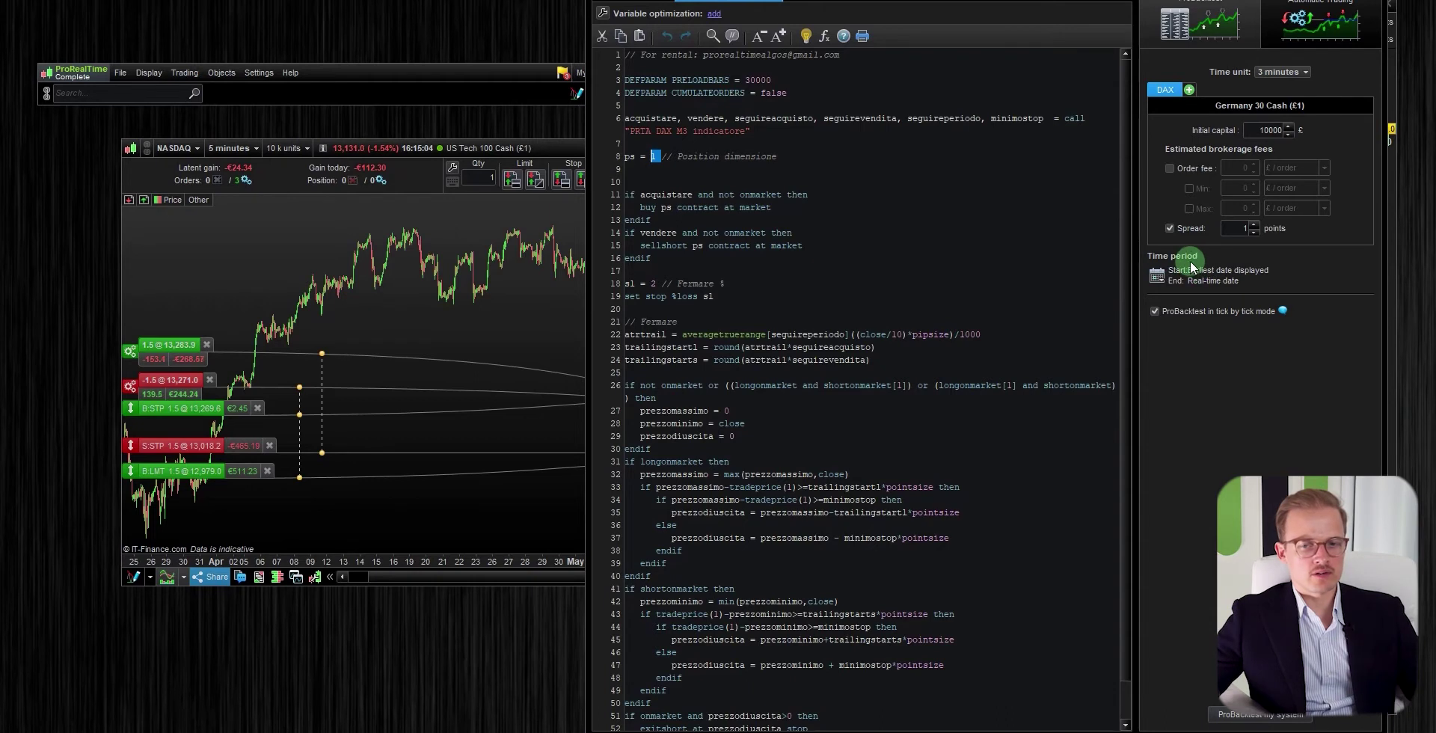
double_click(1230, 227)
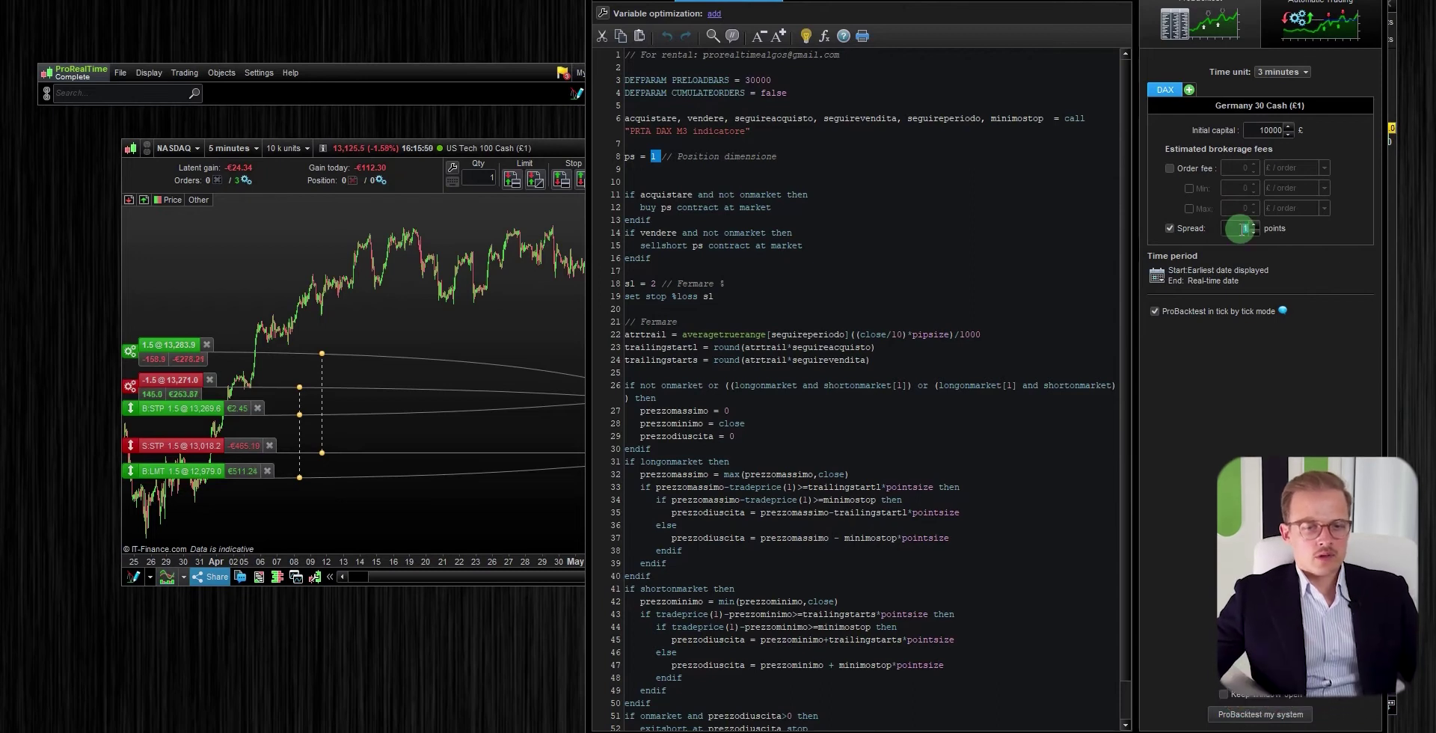
click(1256, 714)
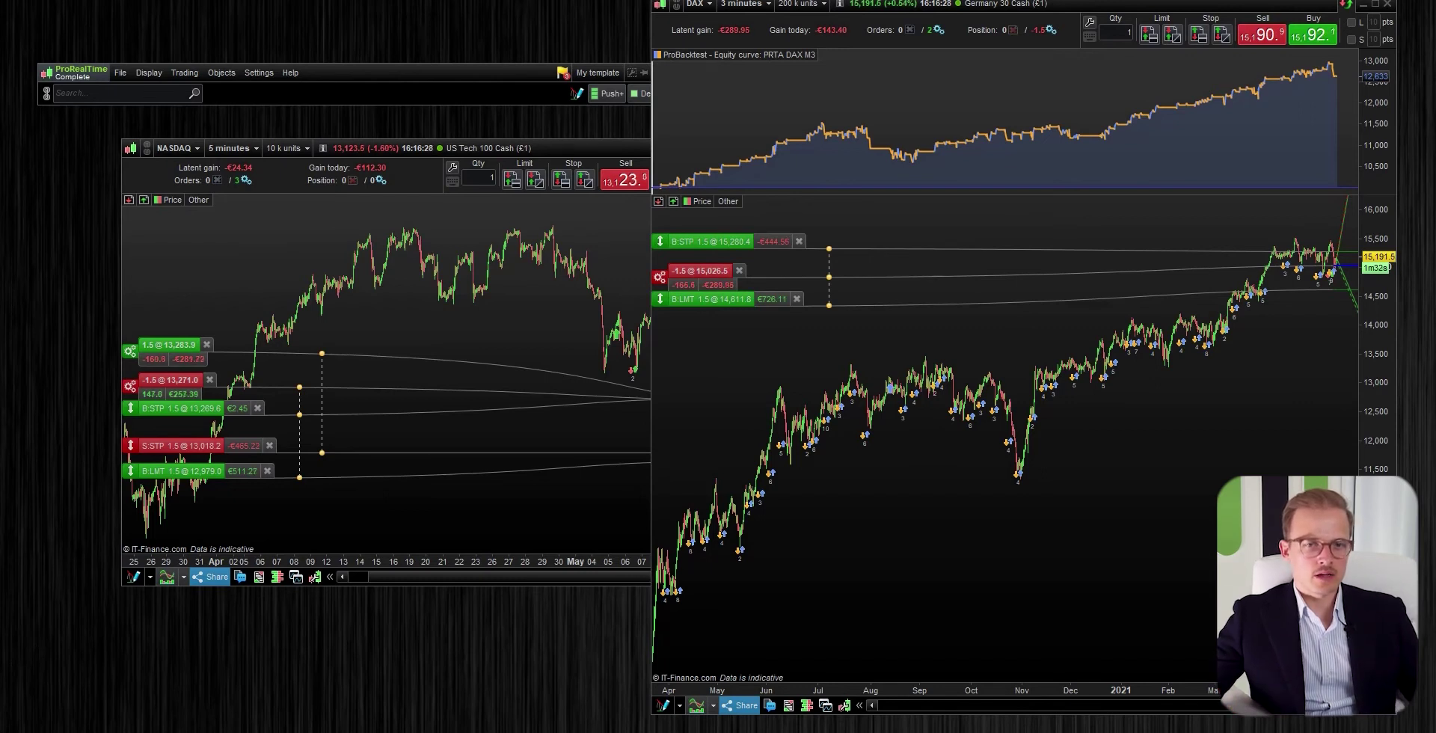
- Place the detailed backtest report beside the DAX chart and examine the most recent trades against the equity curve
drag(751, 142, 474, 6)
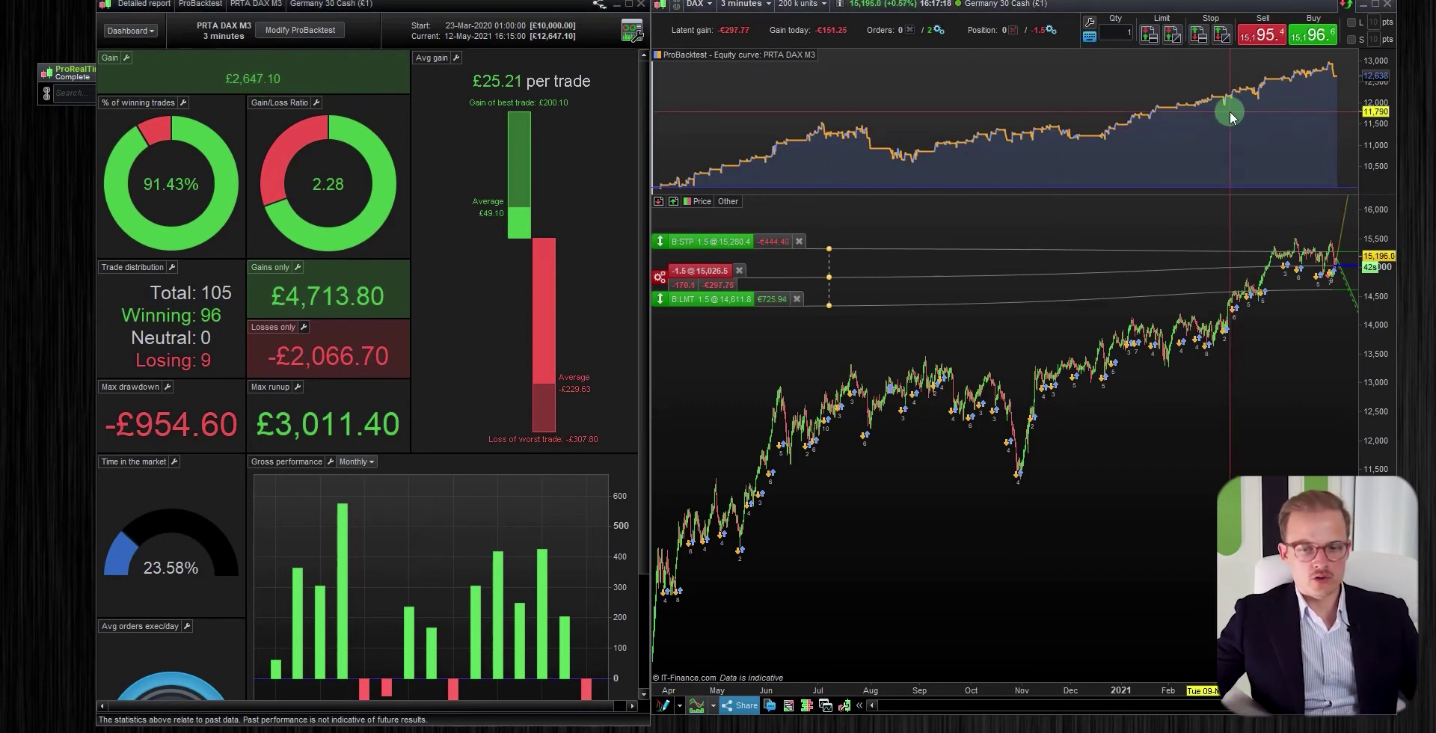
scroll(1232, 405, up, 3)
scroll(1317, 330, up, 5)
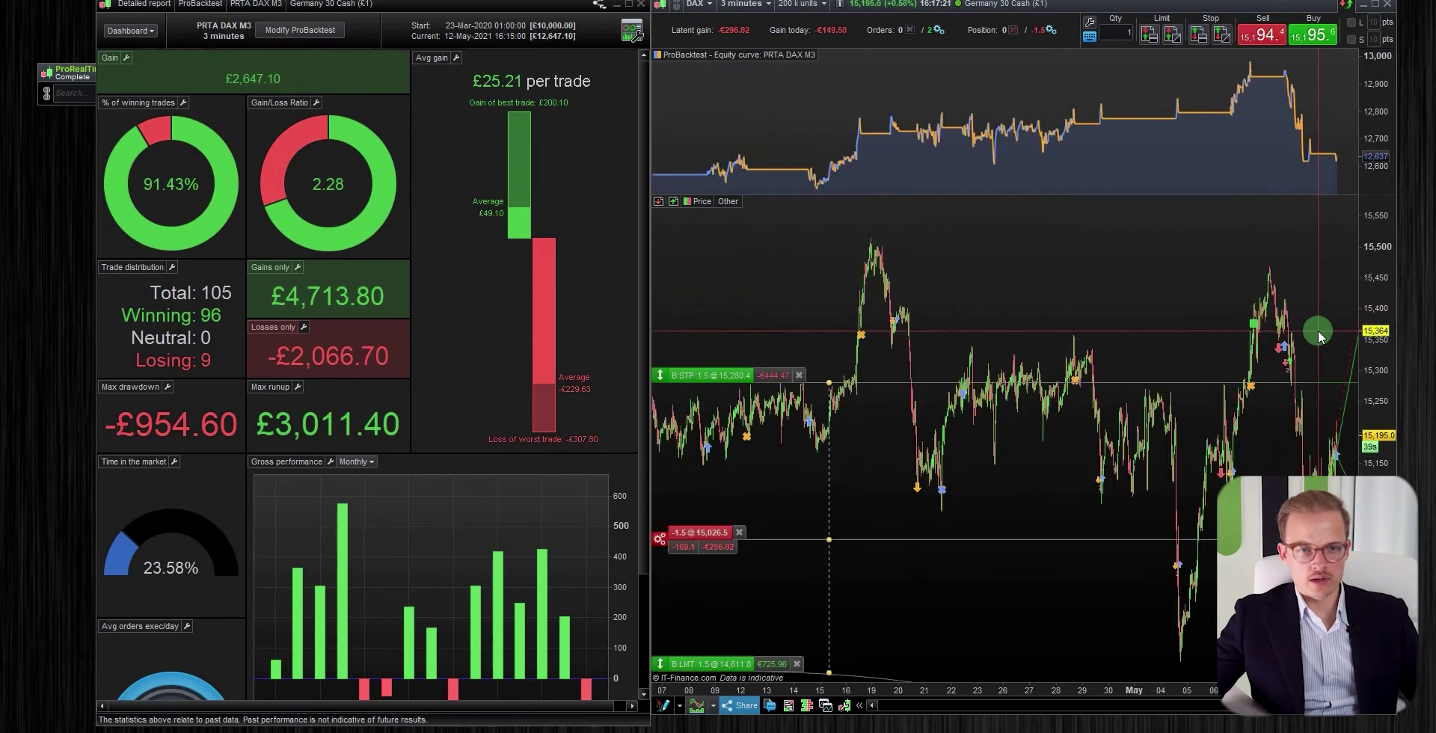
drag(1265, 391, 1224, 474)
scroll(1035, 487, up, 5)
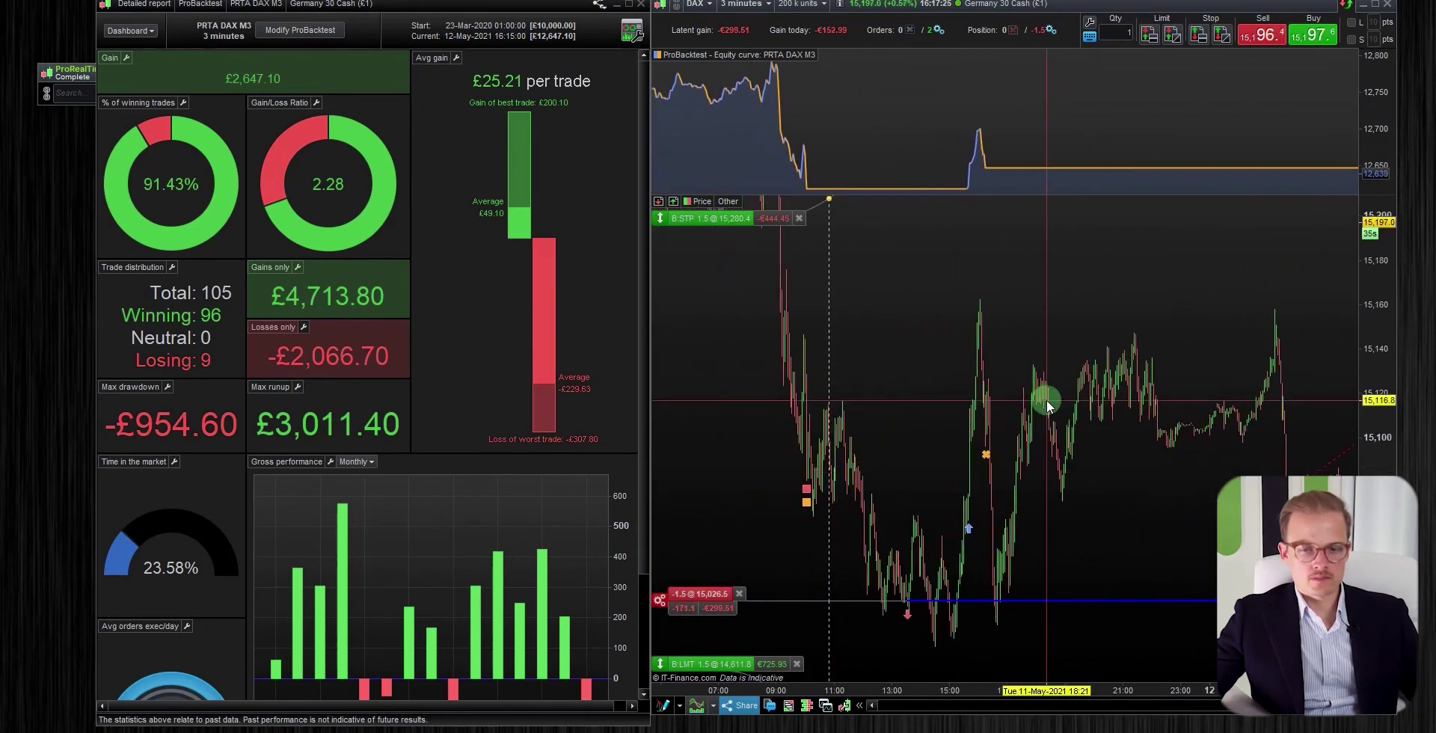
drag(1042, 397, 1071, 397)
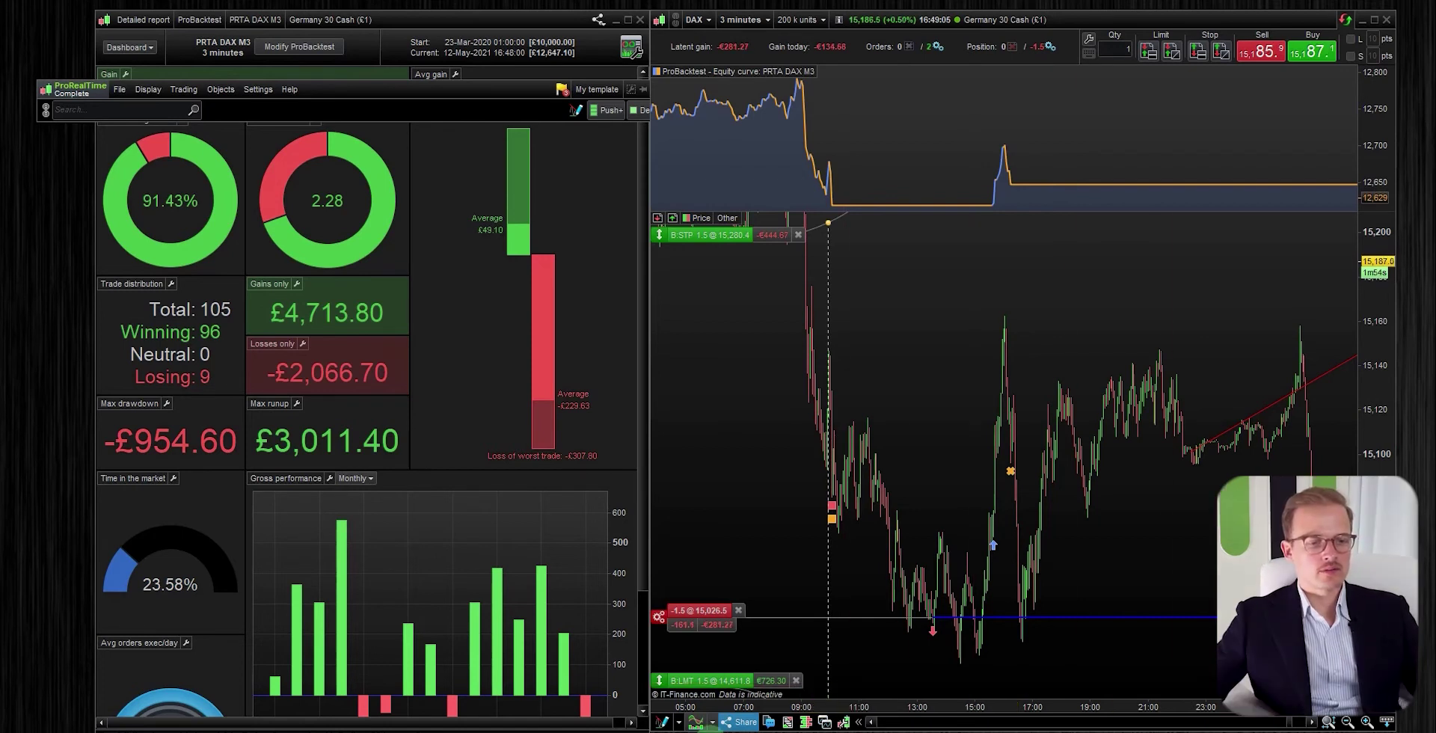
- Find PRTA DAX M3 among the backtesting and automatic trading systems and open its code for modification
click(696, 723)
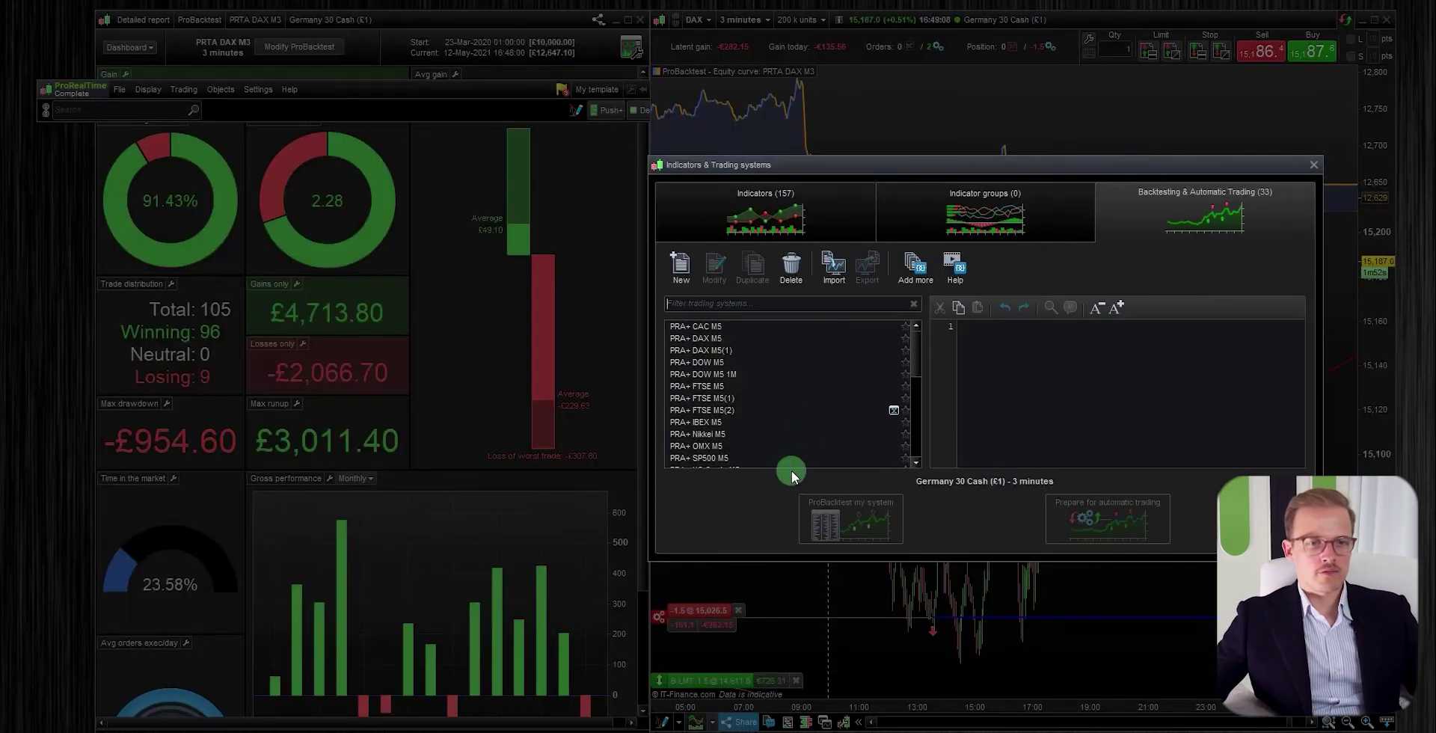
click(759, 396)
scroll(734, 392, down, 4)
scroll(734, 392, up, 2)
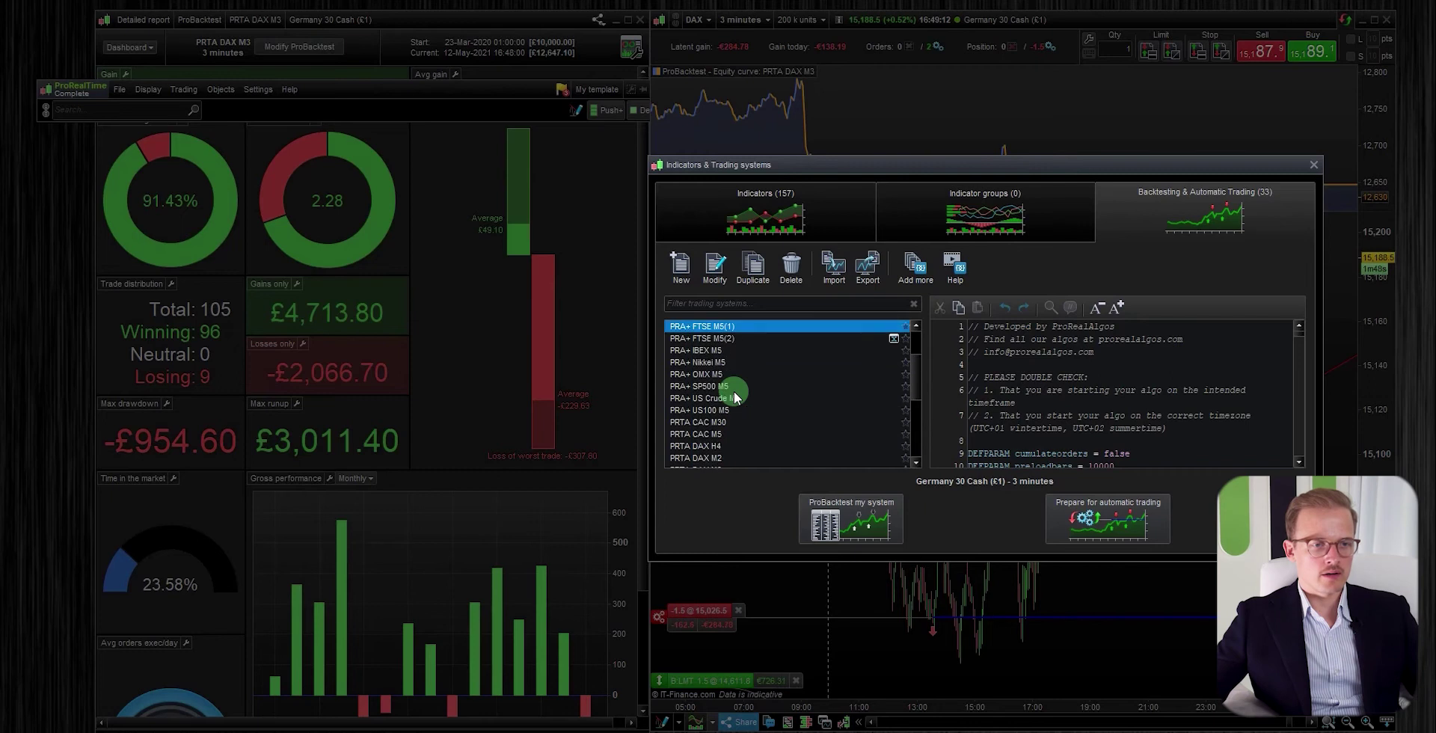
scroll(733, 396, down, 5)
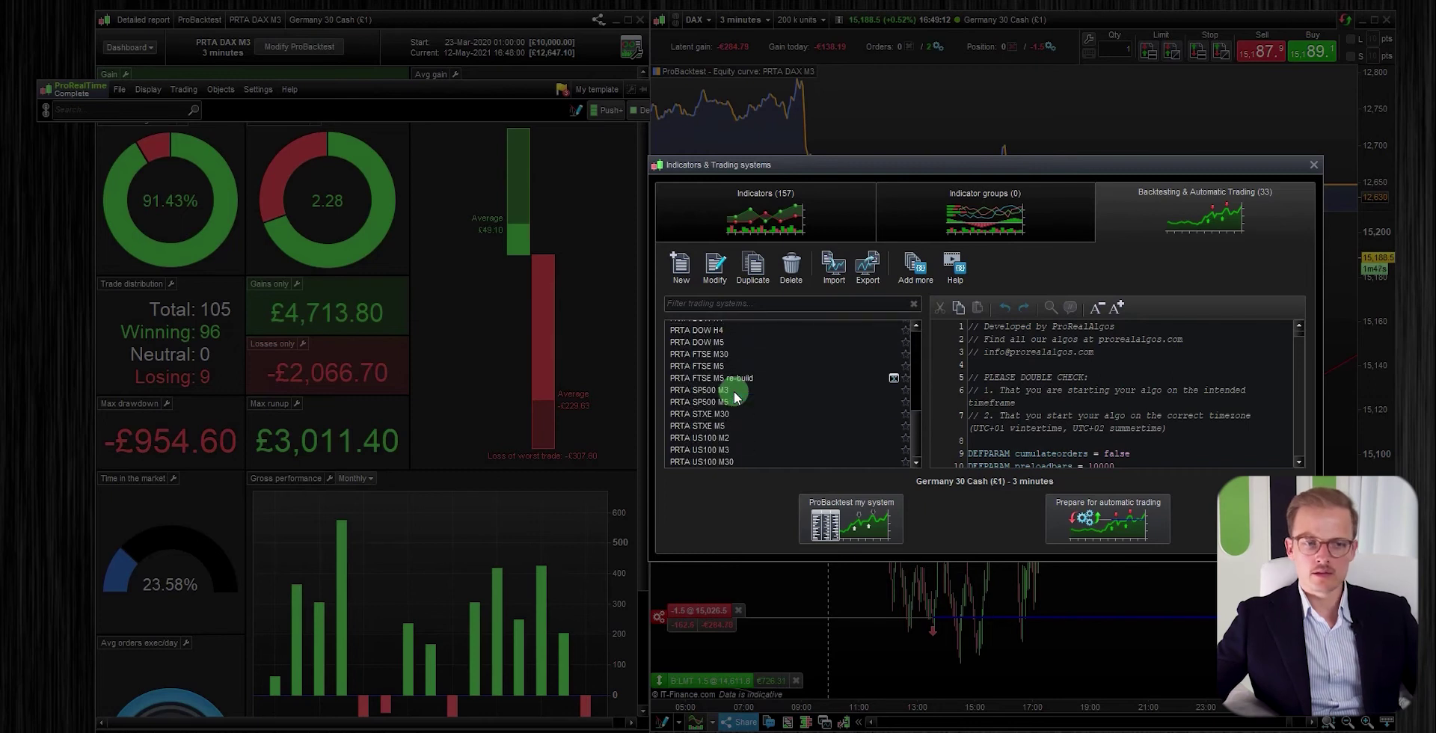
scroll(733, 391, up, 2)
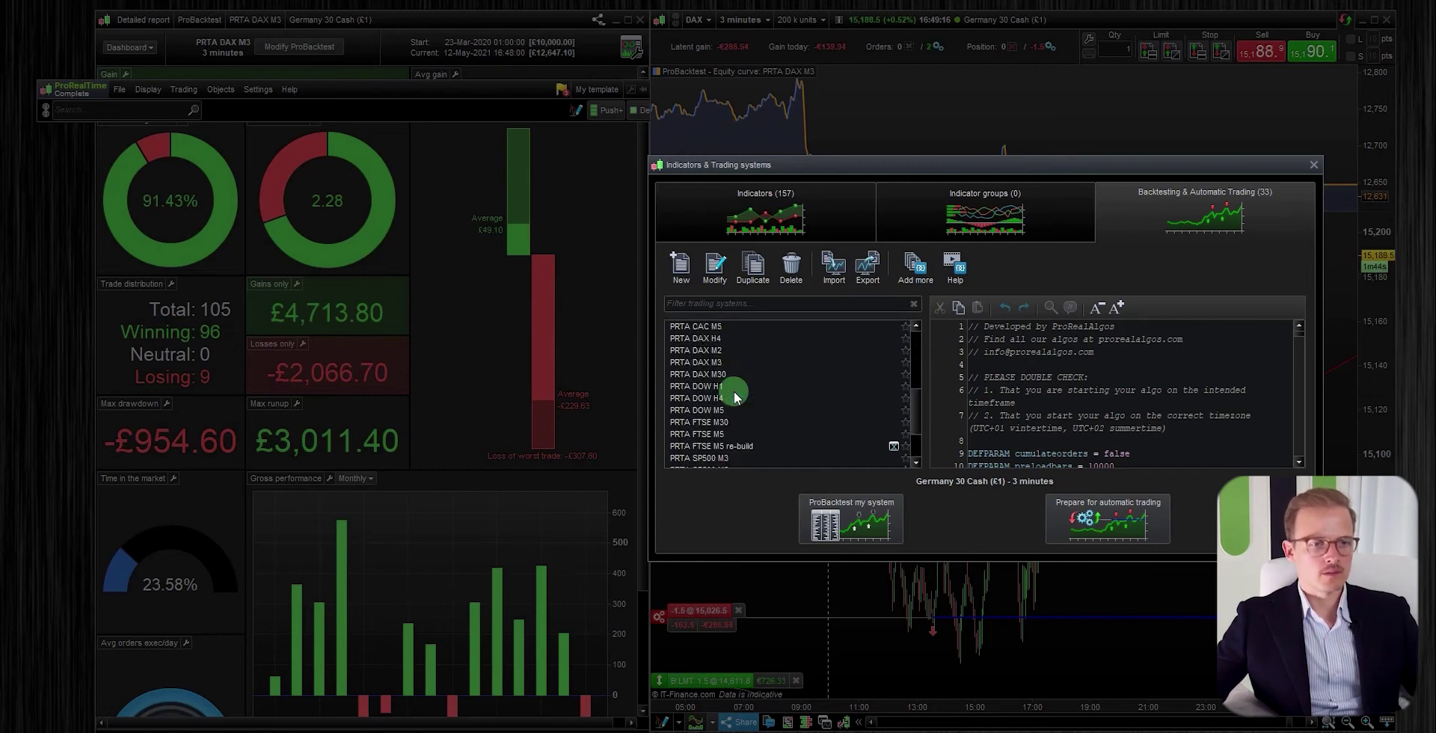
click(714, 362)
mouse_move(1092, 386)
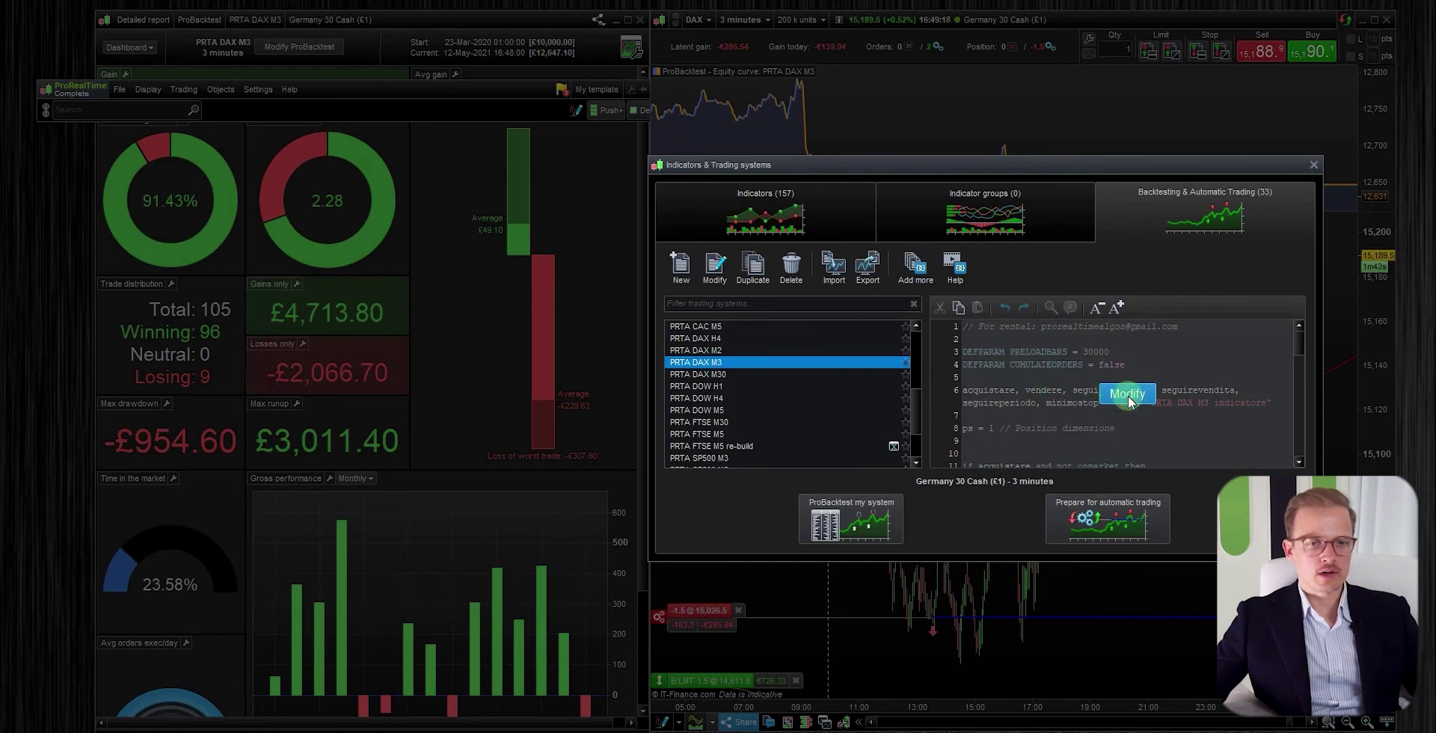
click(1127, 397)
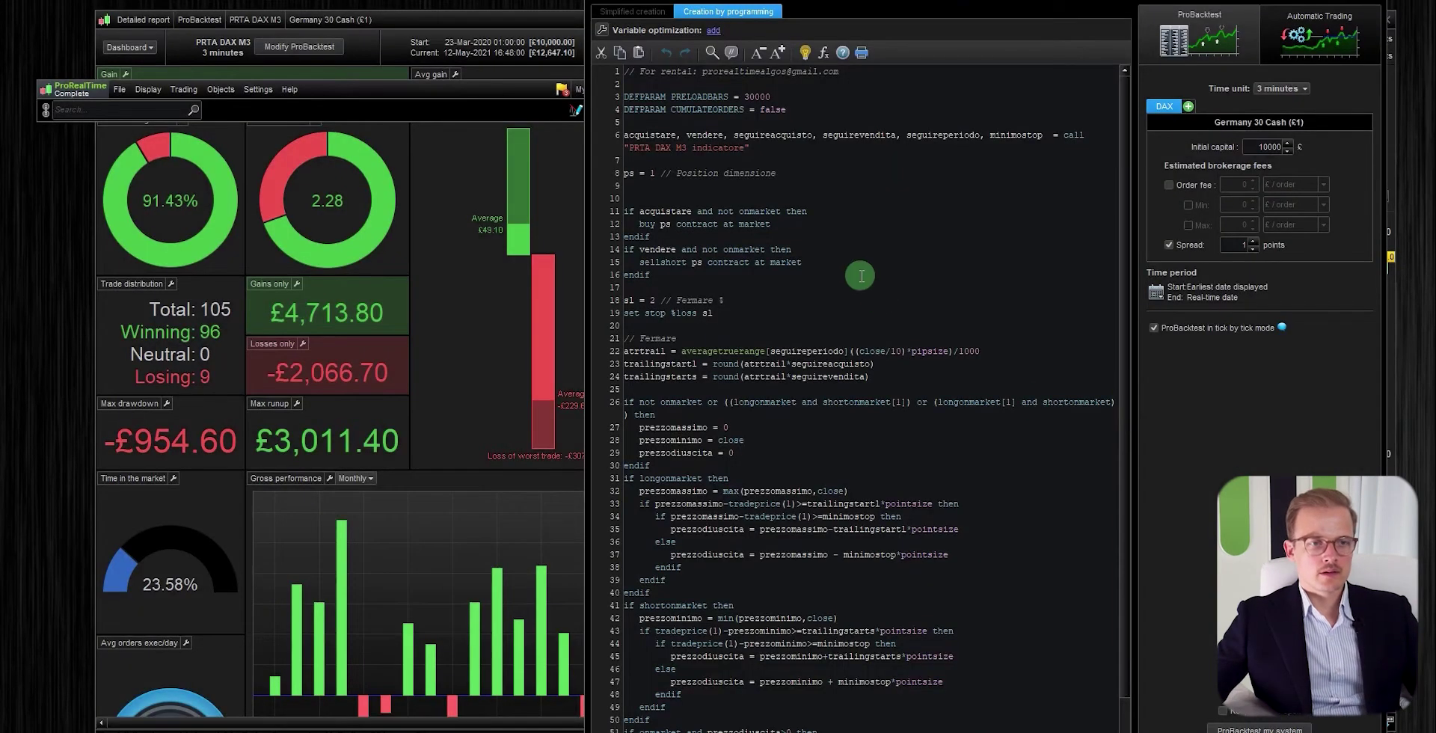
- Set the position size ps to 2 in the code and prepare the system for automatic trading on 3-minute Germany 30 Cash (£1)
click(657, 177)
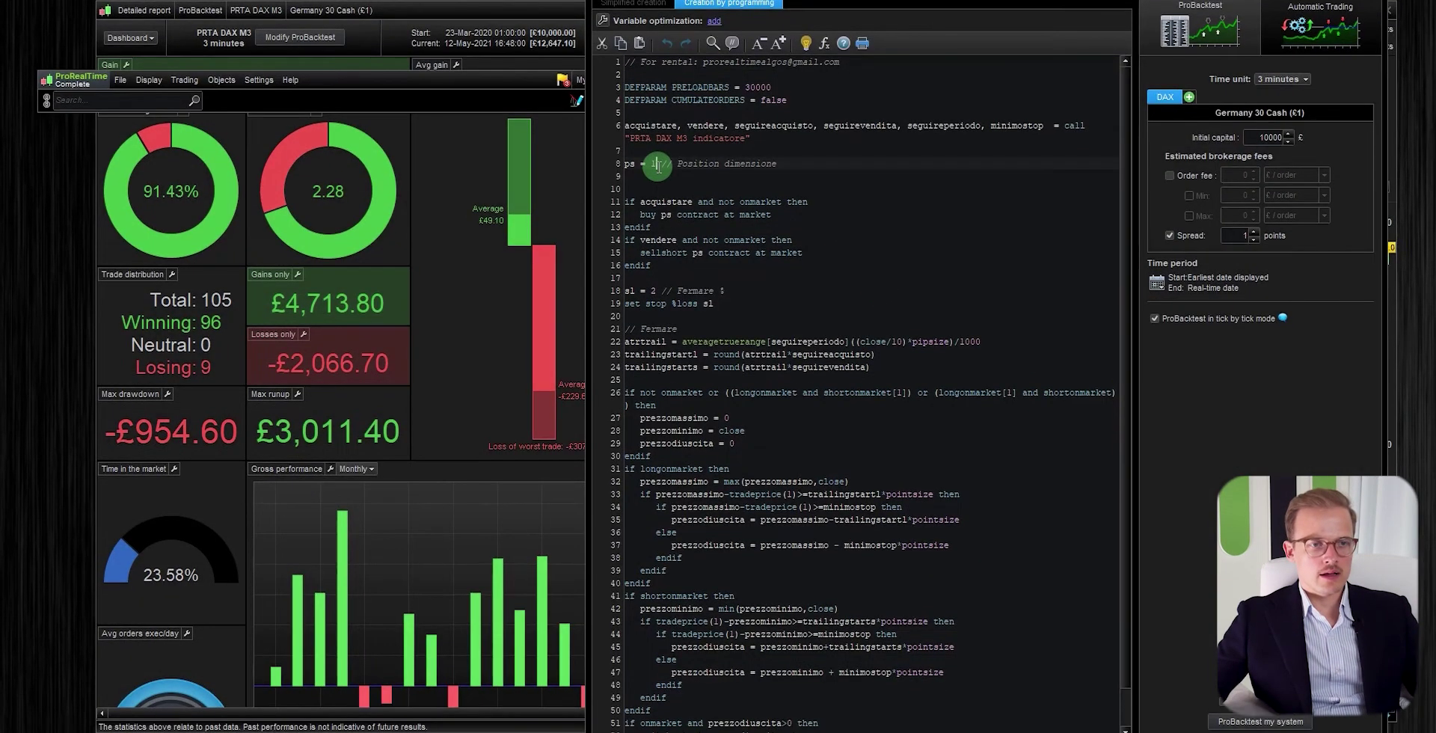
key(BackSpace)
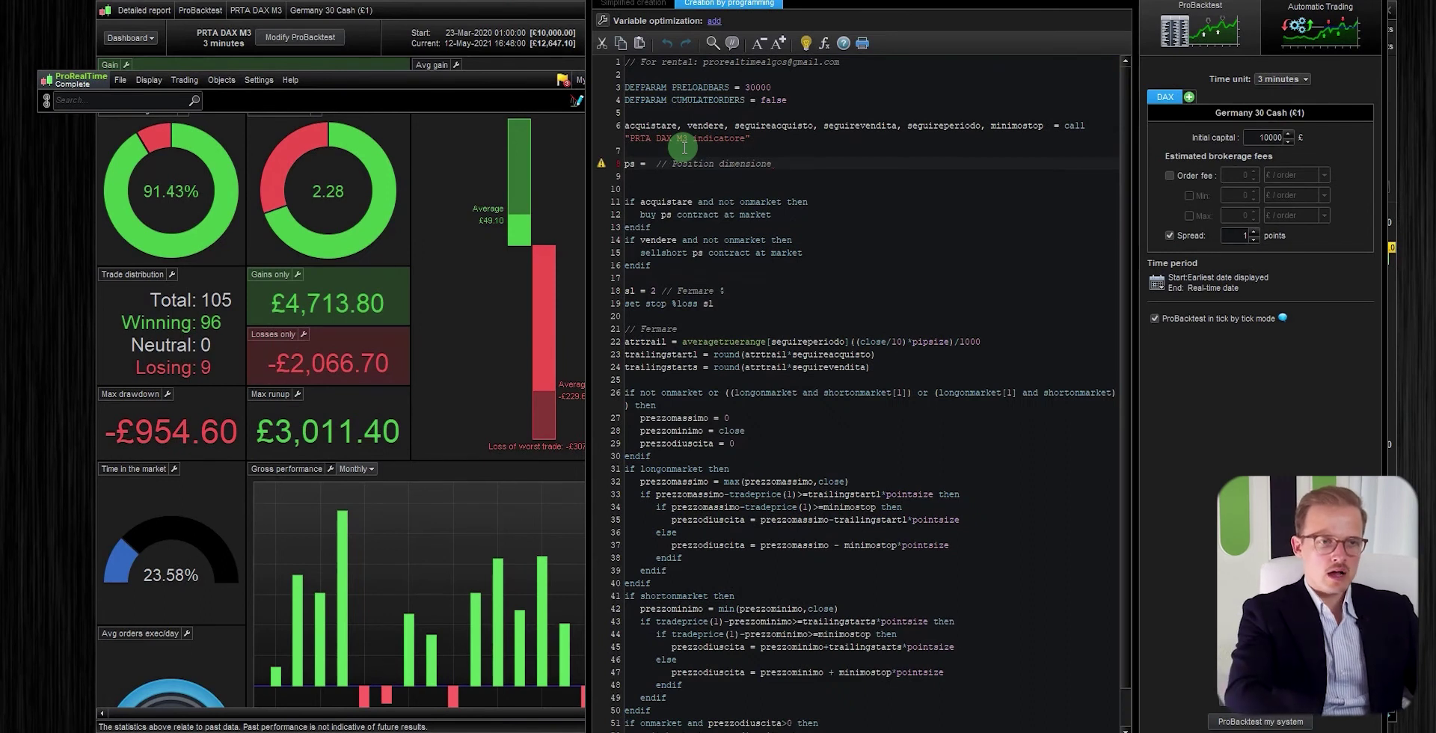
text(2)
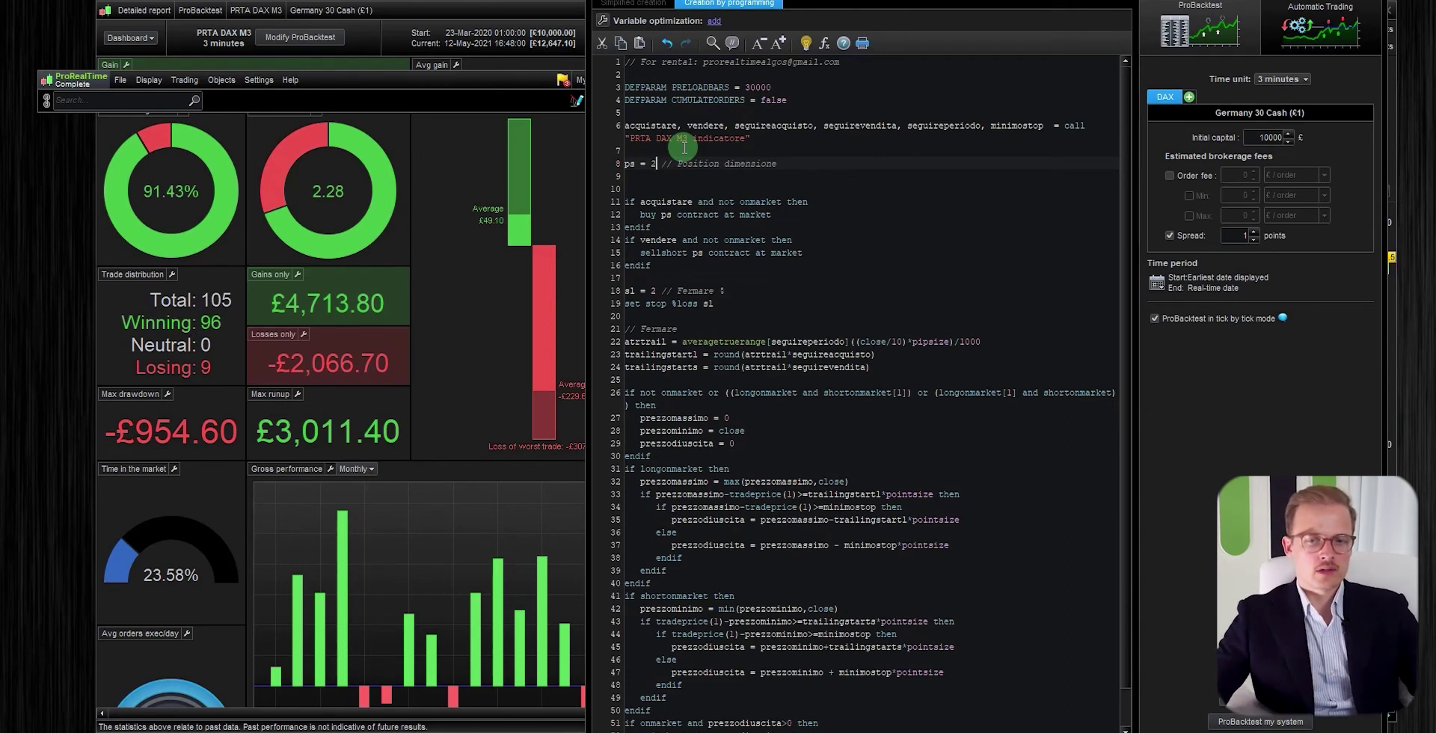
click(1342, 42)
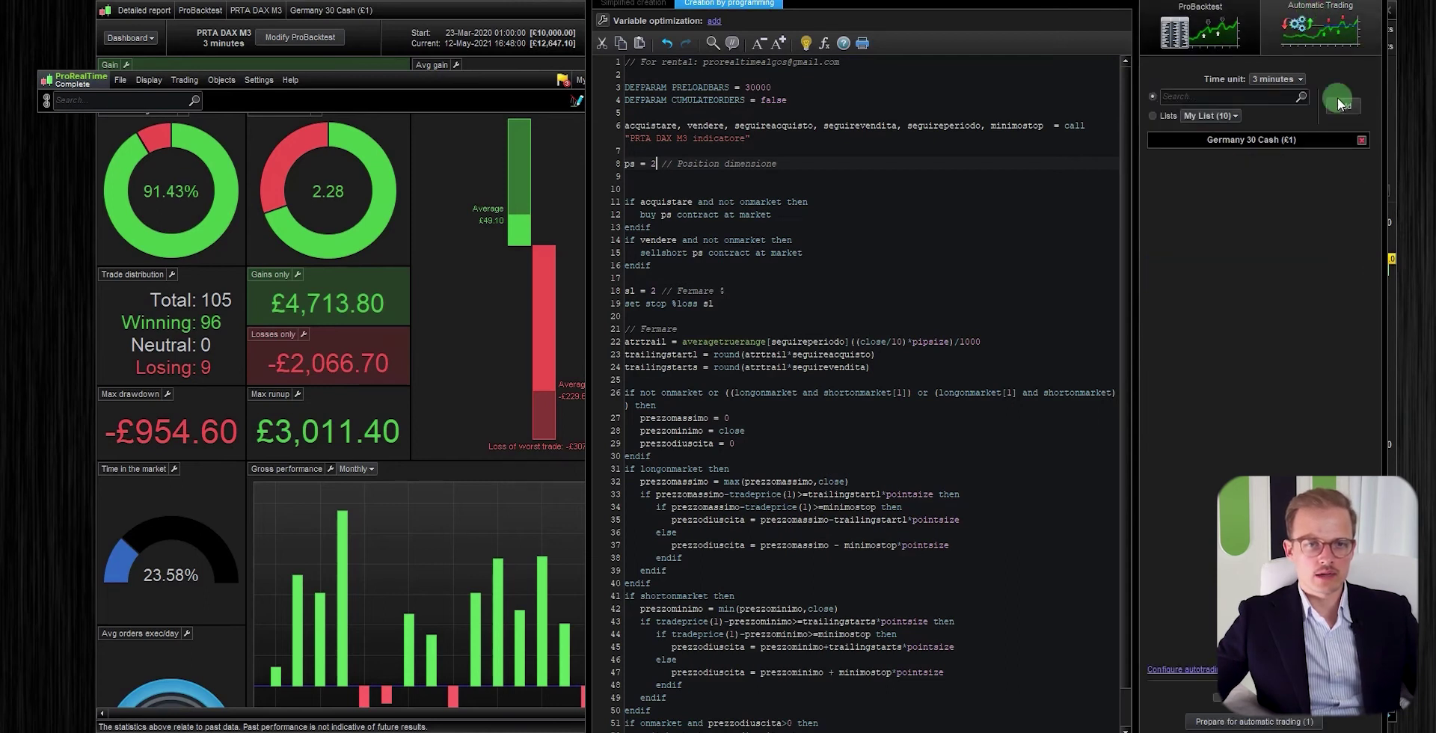
click(1265, 723)
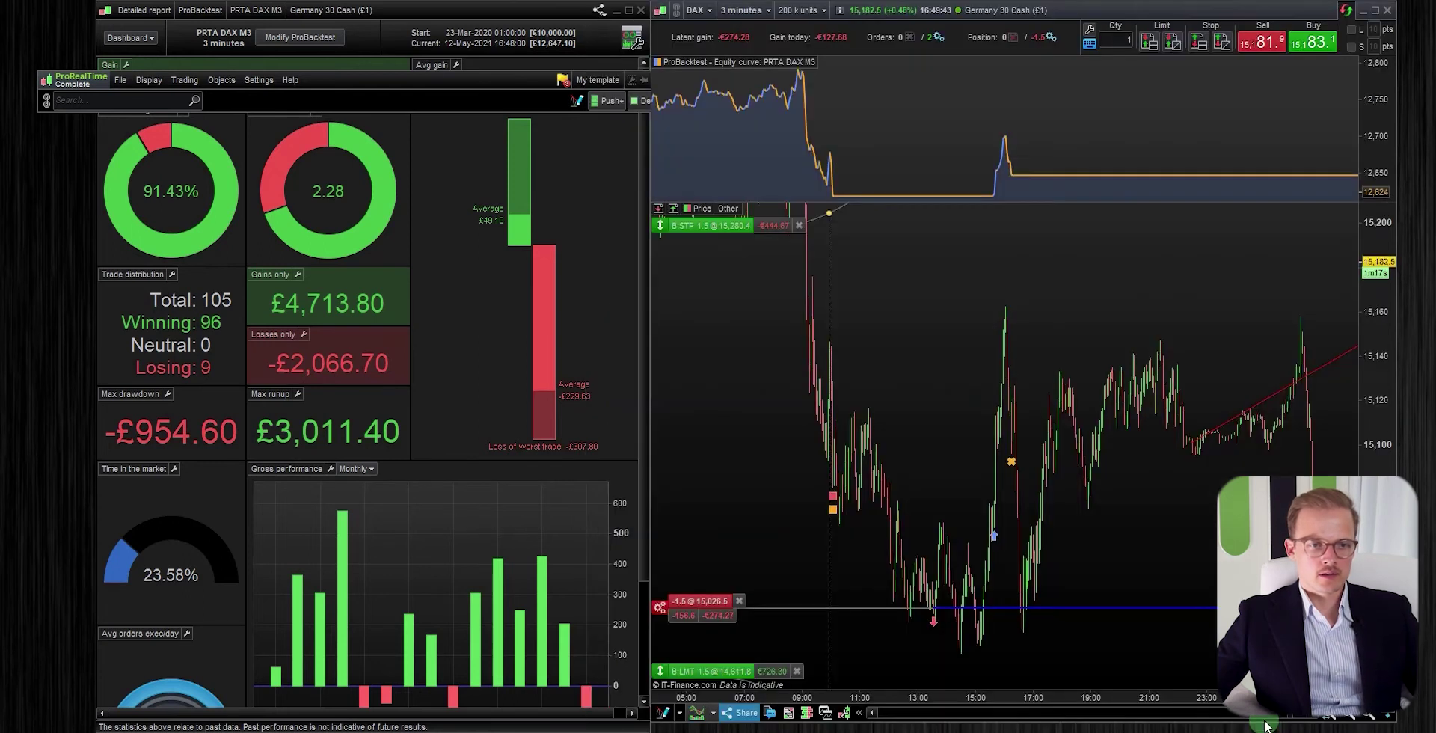
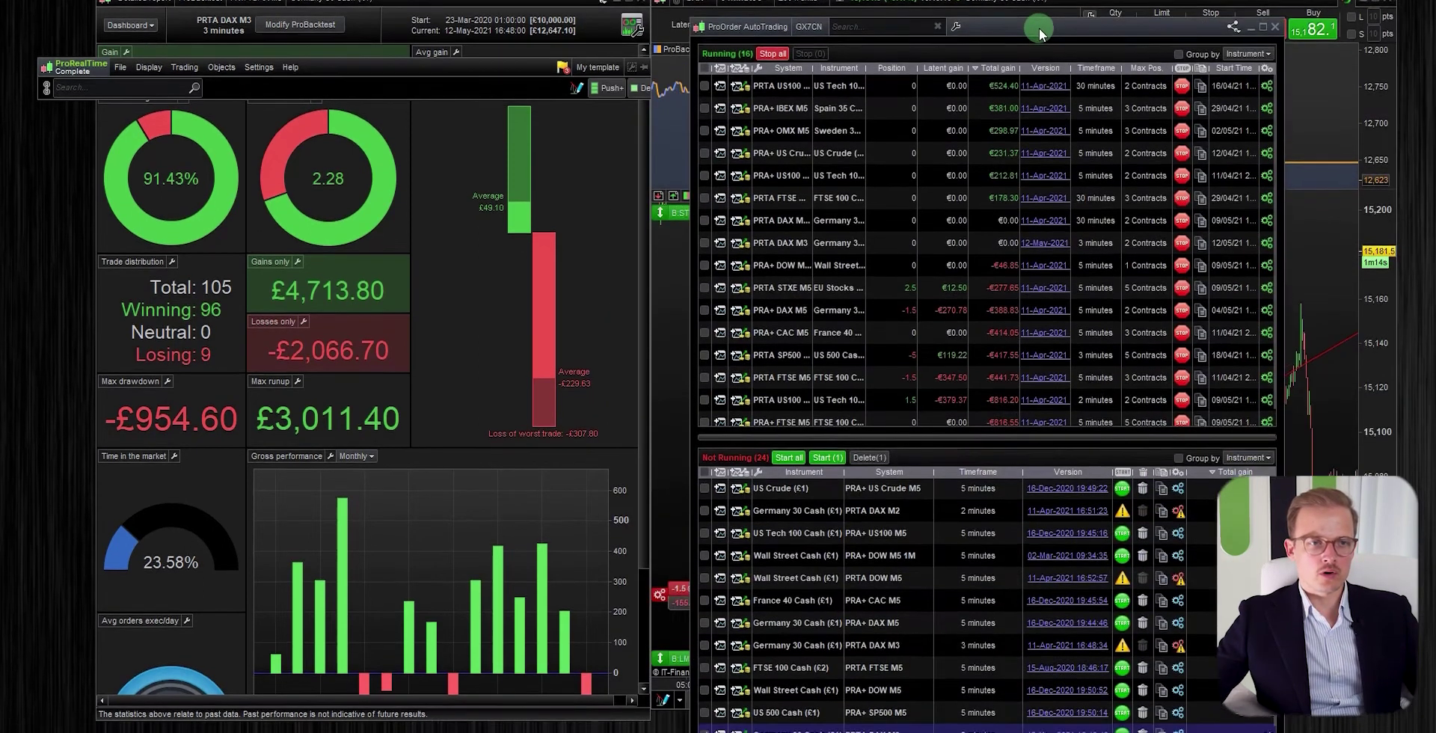
- Select the newly prepared 3-minute PRTA DAX M3 system among the non-running systems and request its start
click(1165, 269)
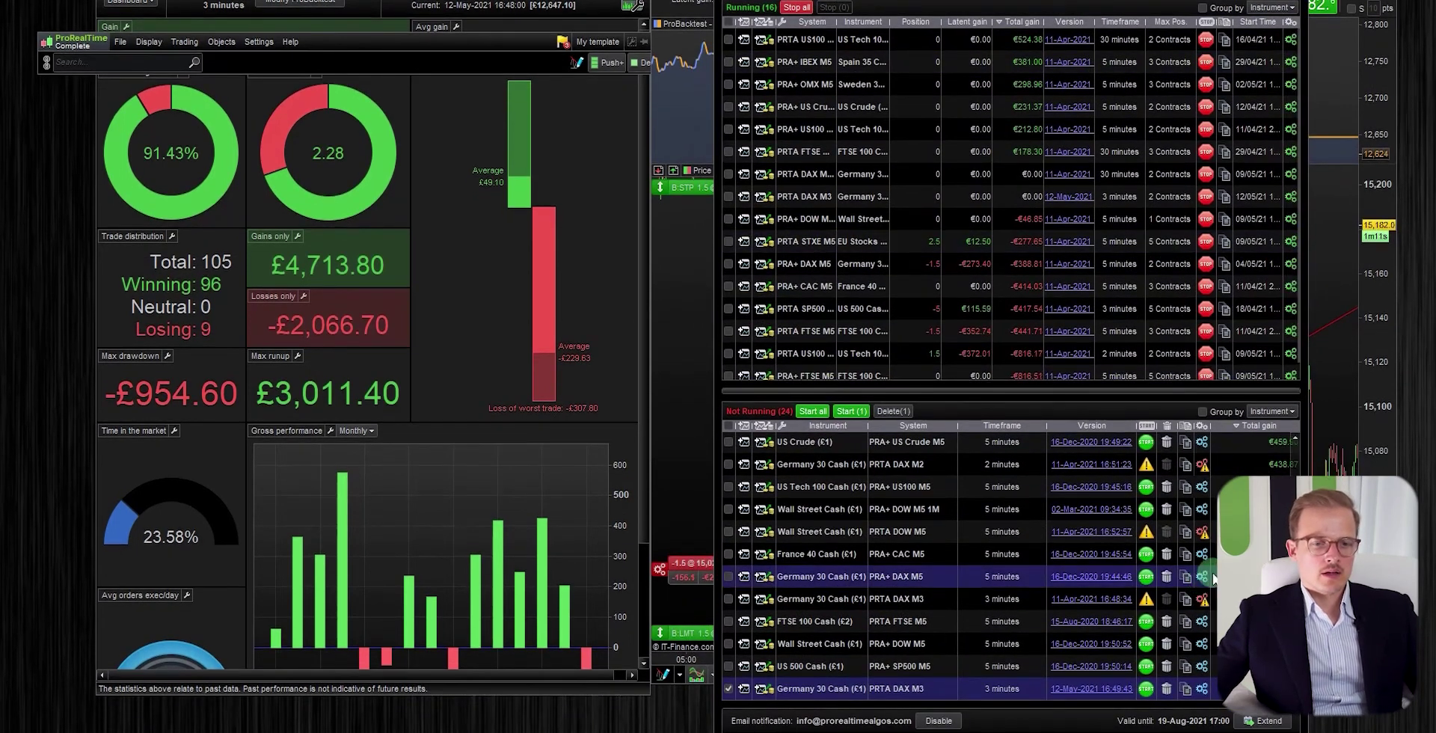
click(1230, 174)
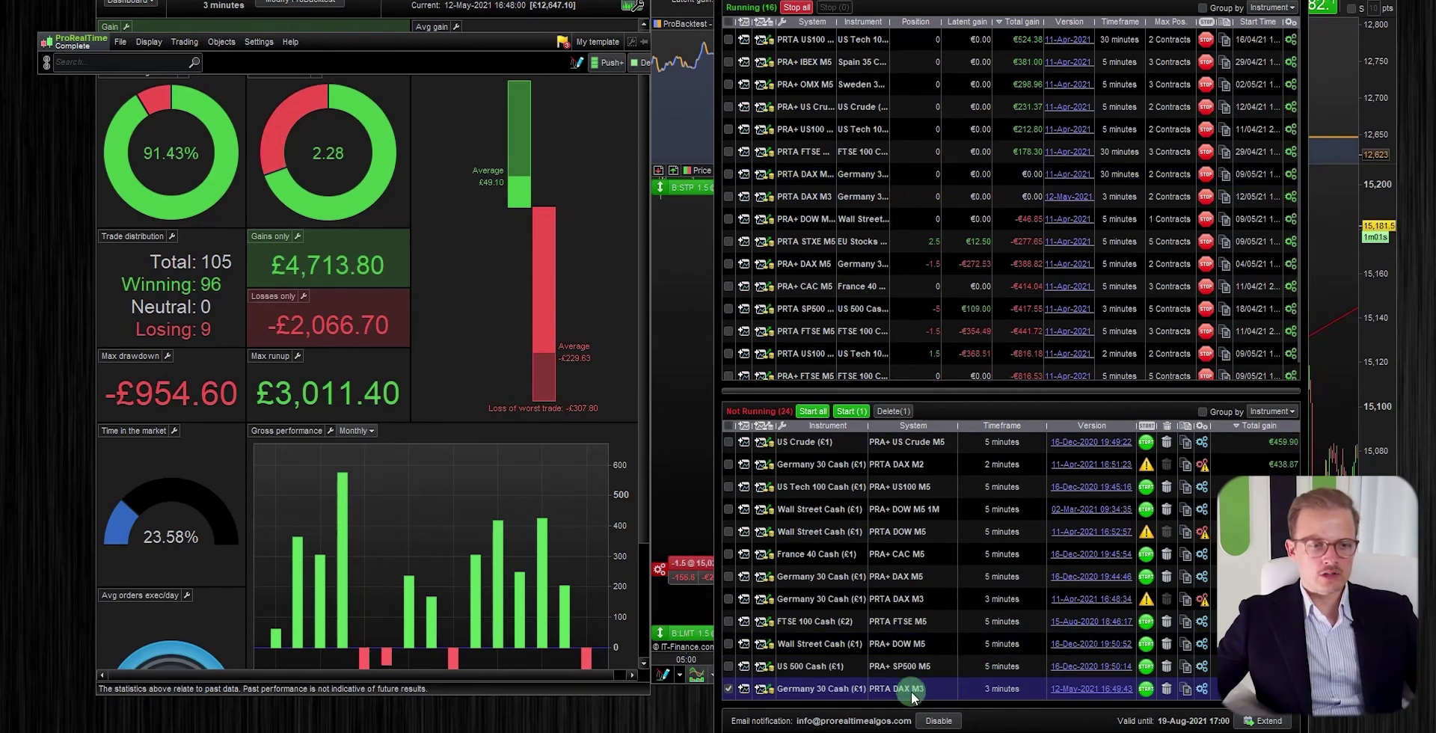
click(729, 689)
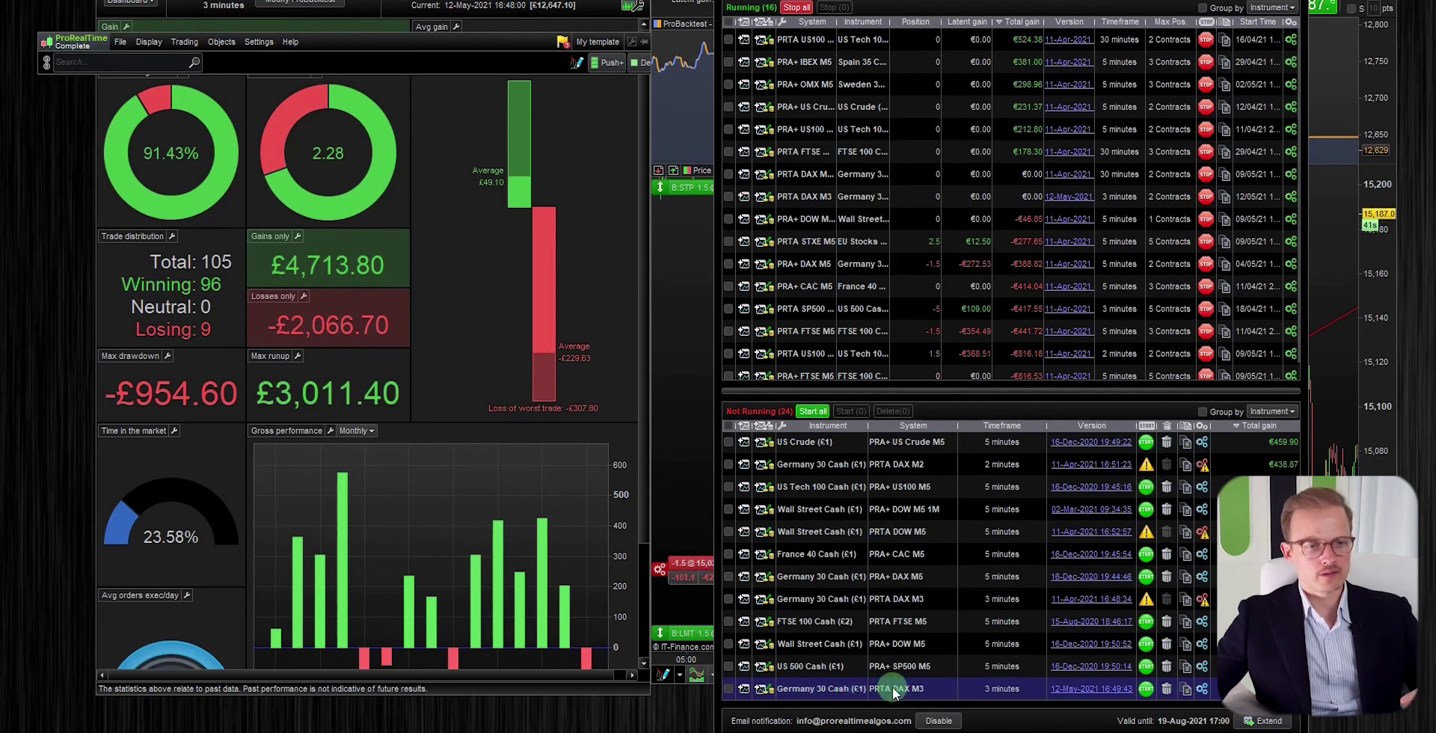
click(728, 688)
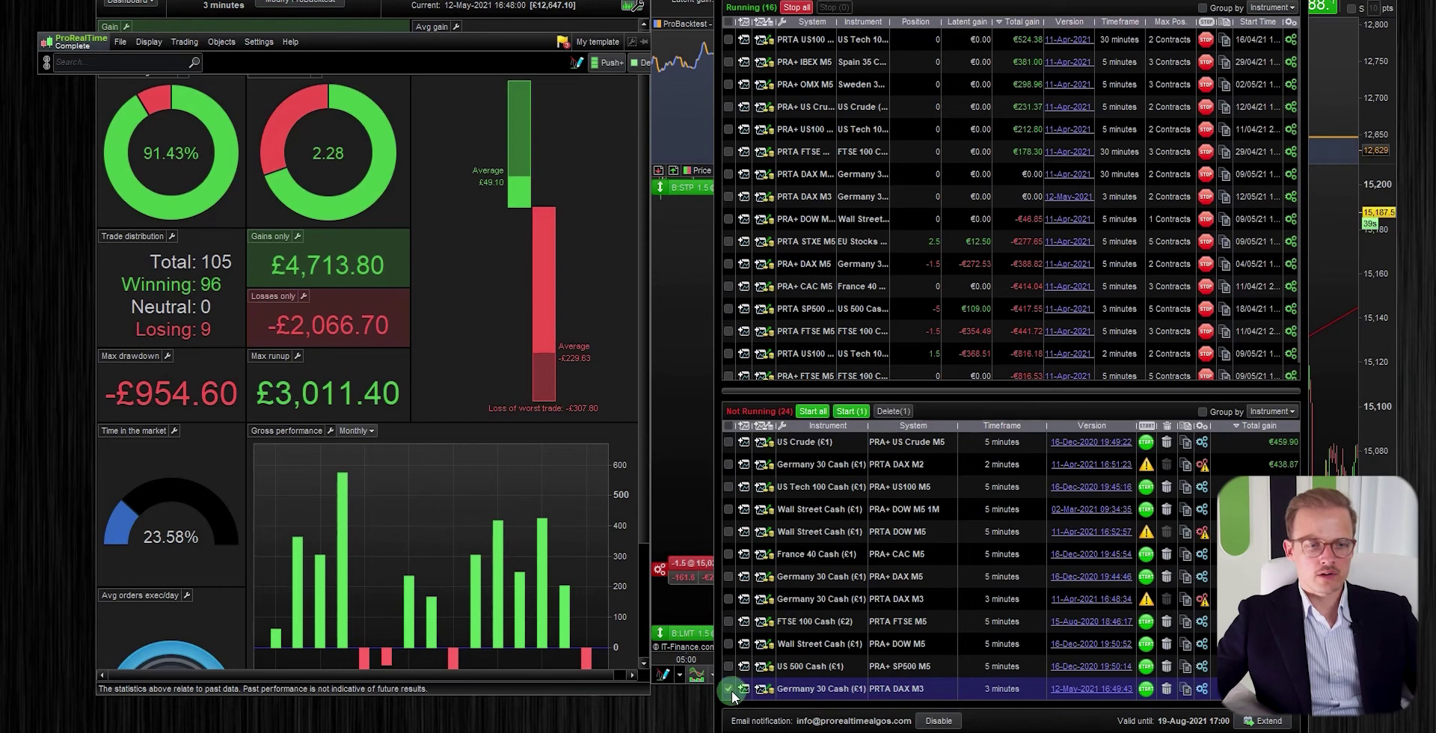
click(846, 410)
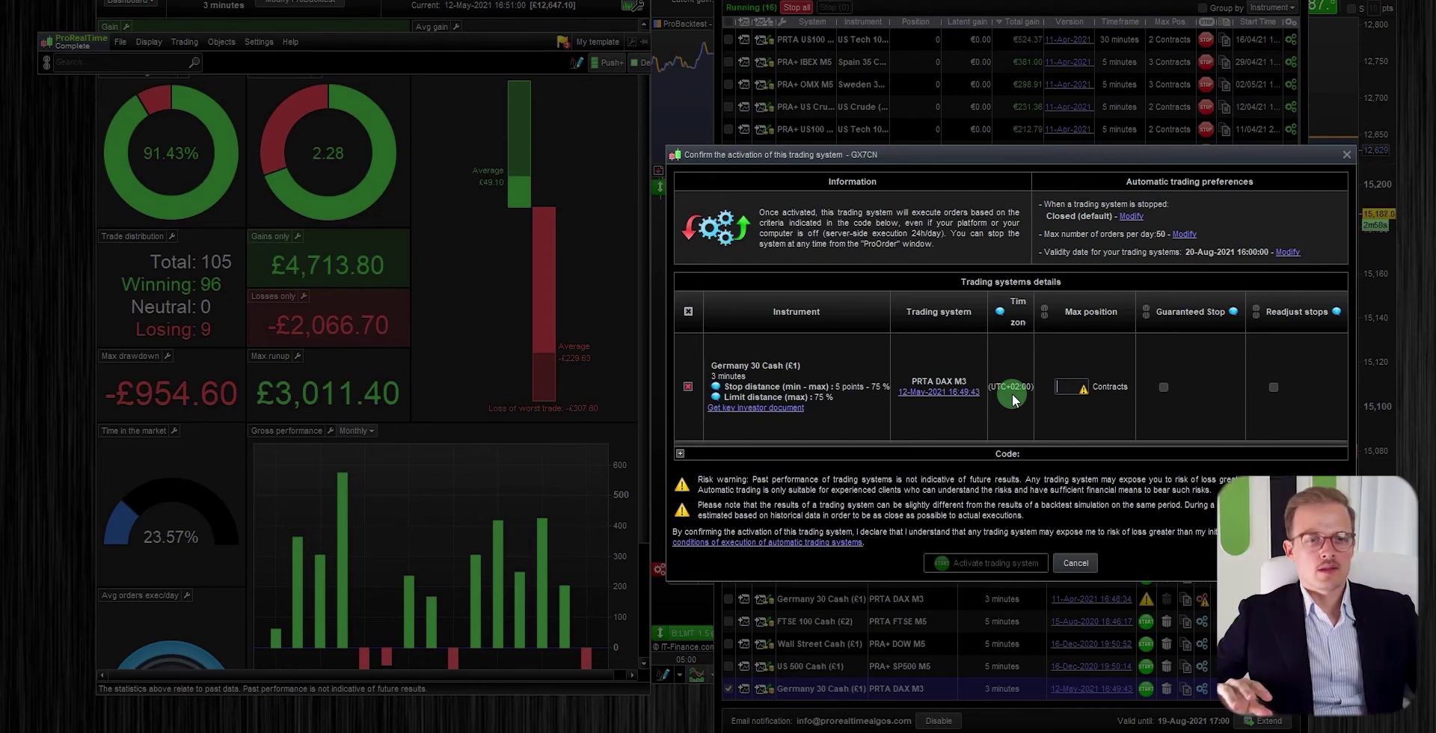
- Set the max position to 2 contracts, enable Readjust stops, and activate the PRTA DAX M3 trading system
click(1075, 372)
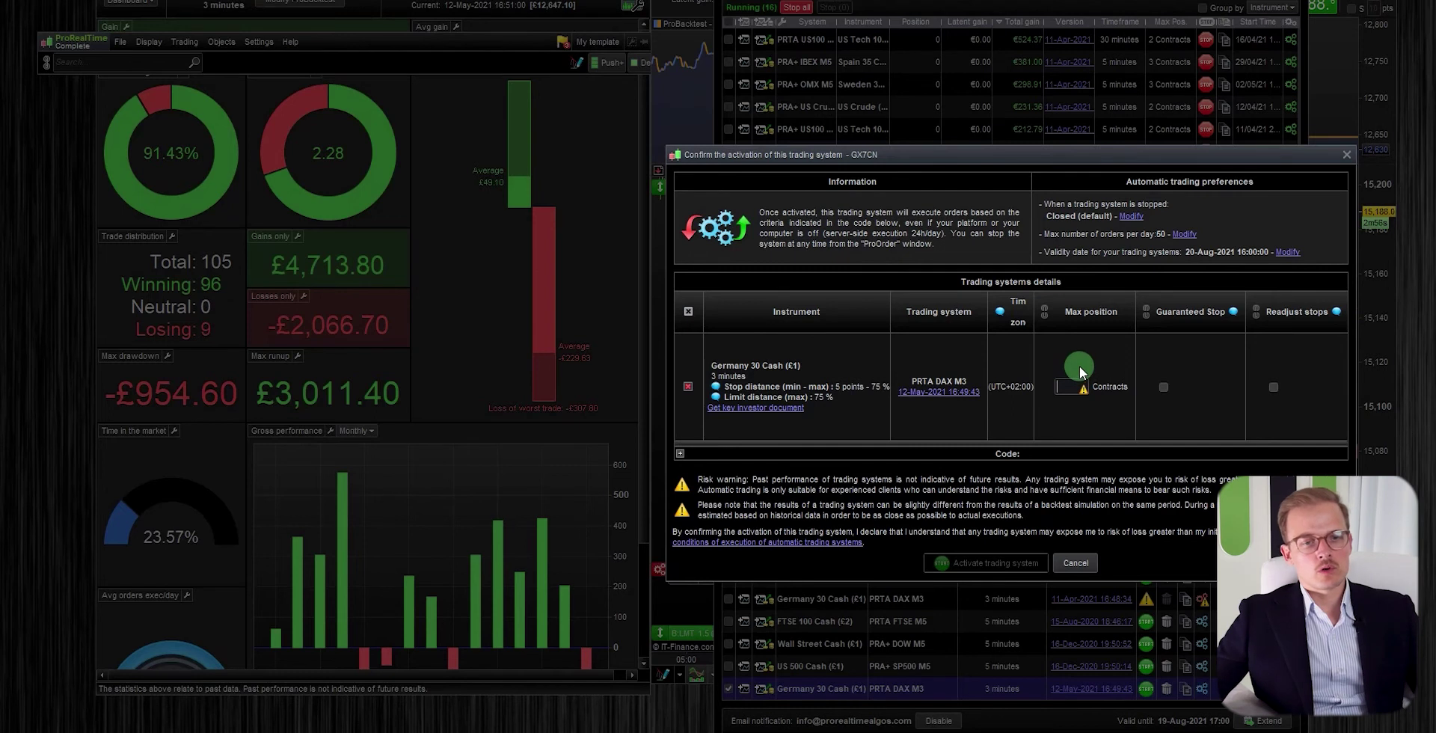
click(1071, 386)
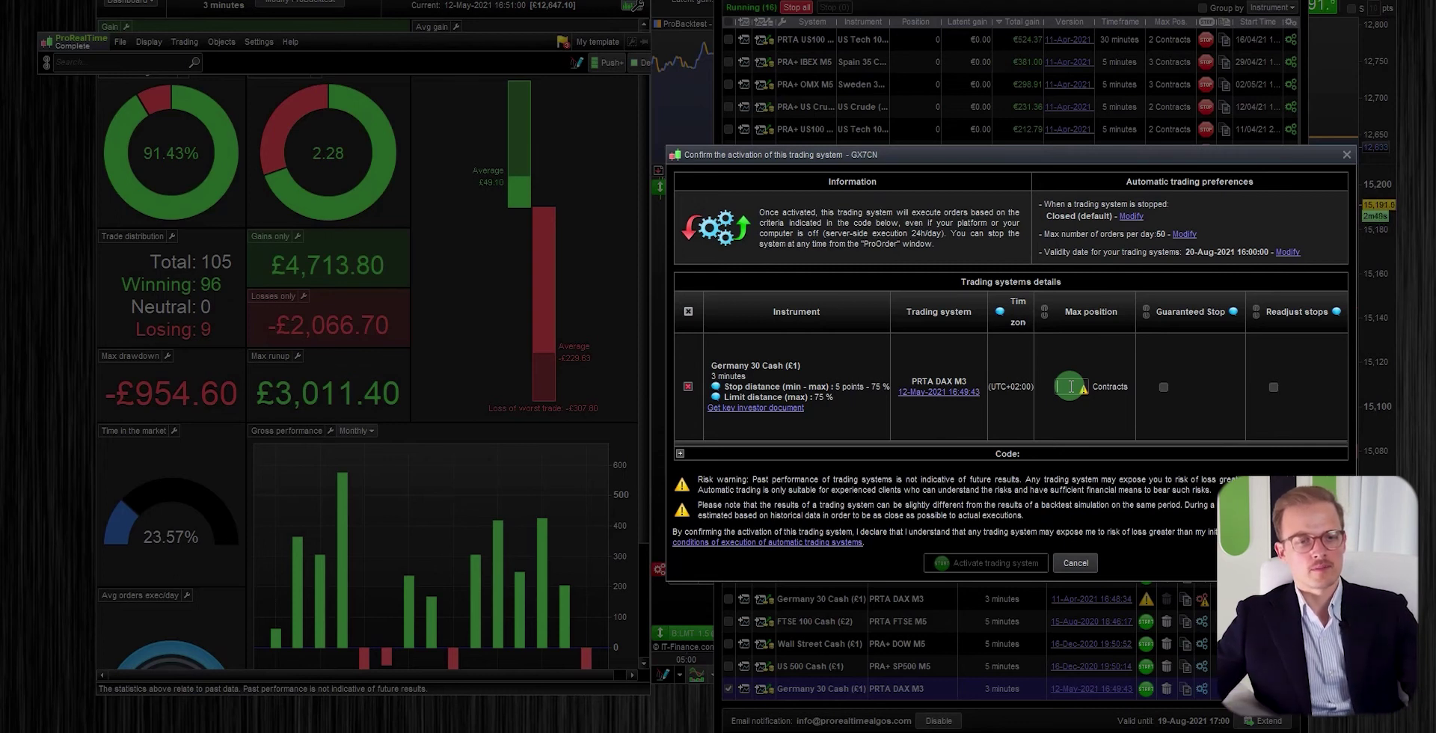
text(2)
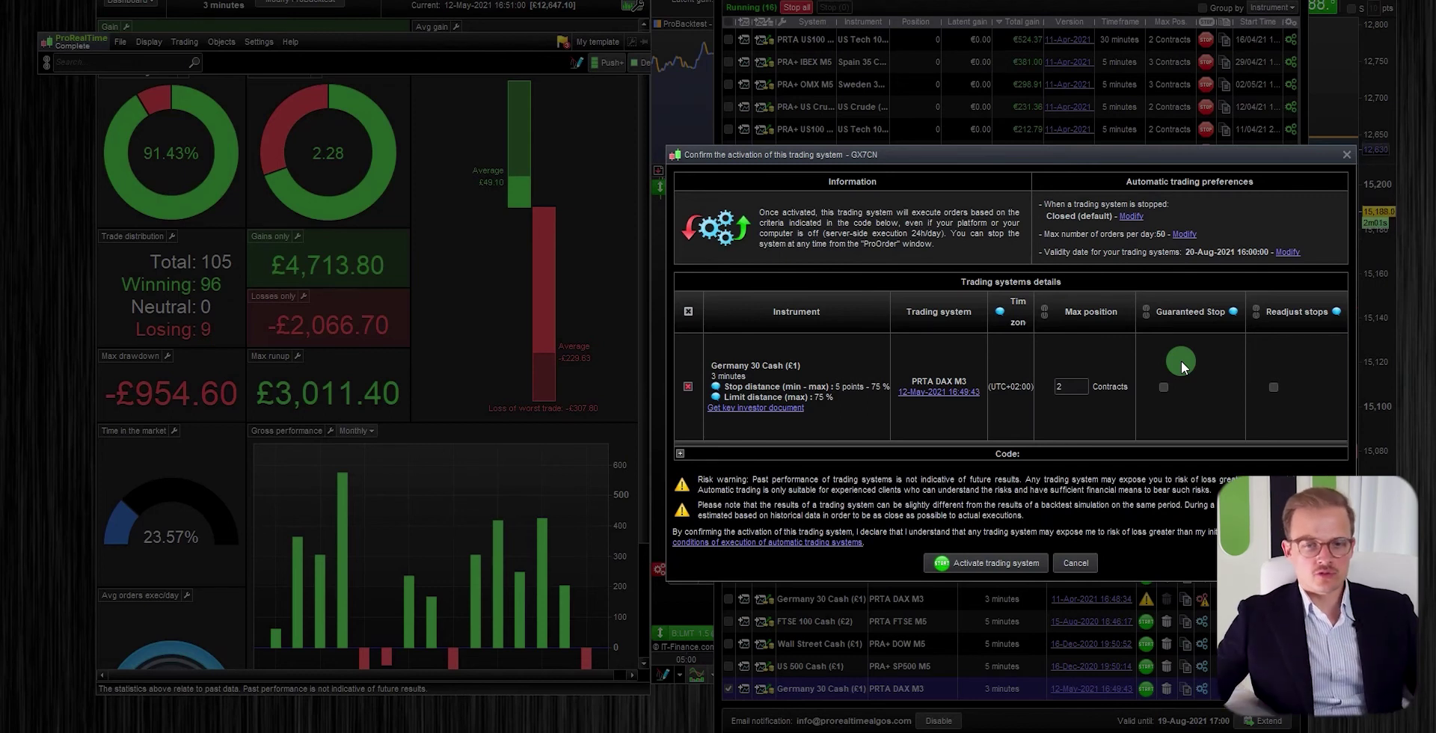
click(1271, 386)
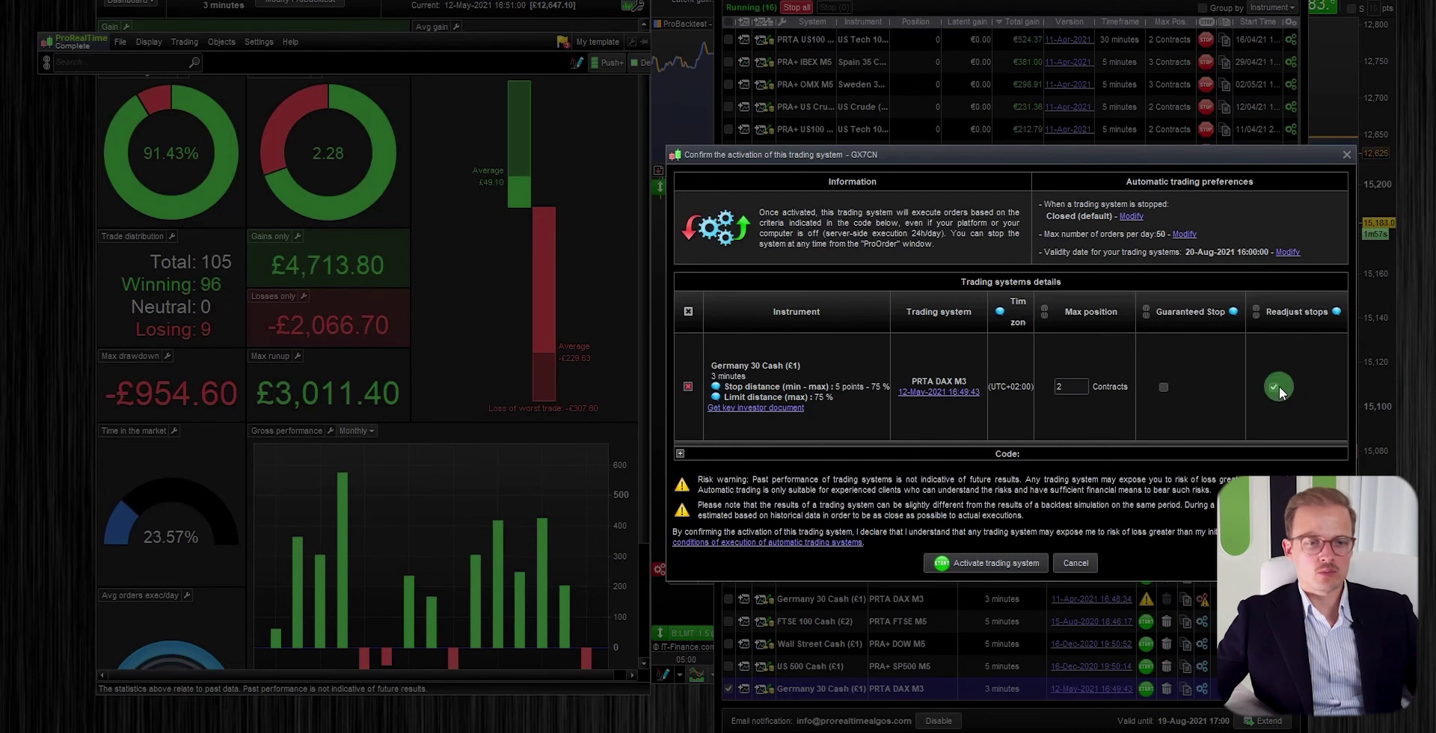
click(980, 570)
click(957, 305)
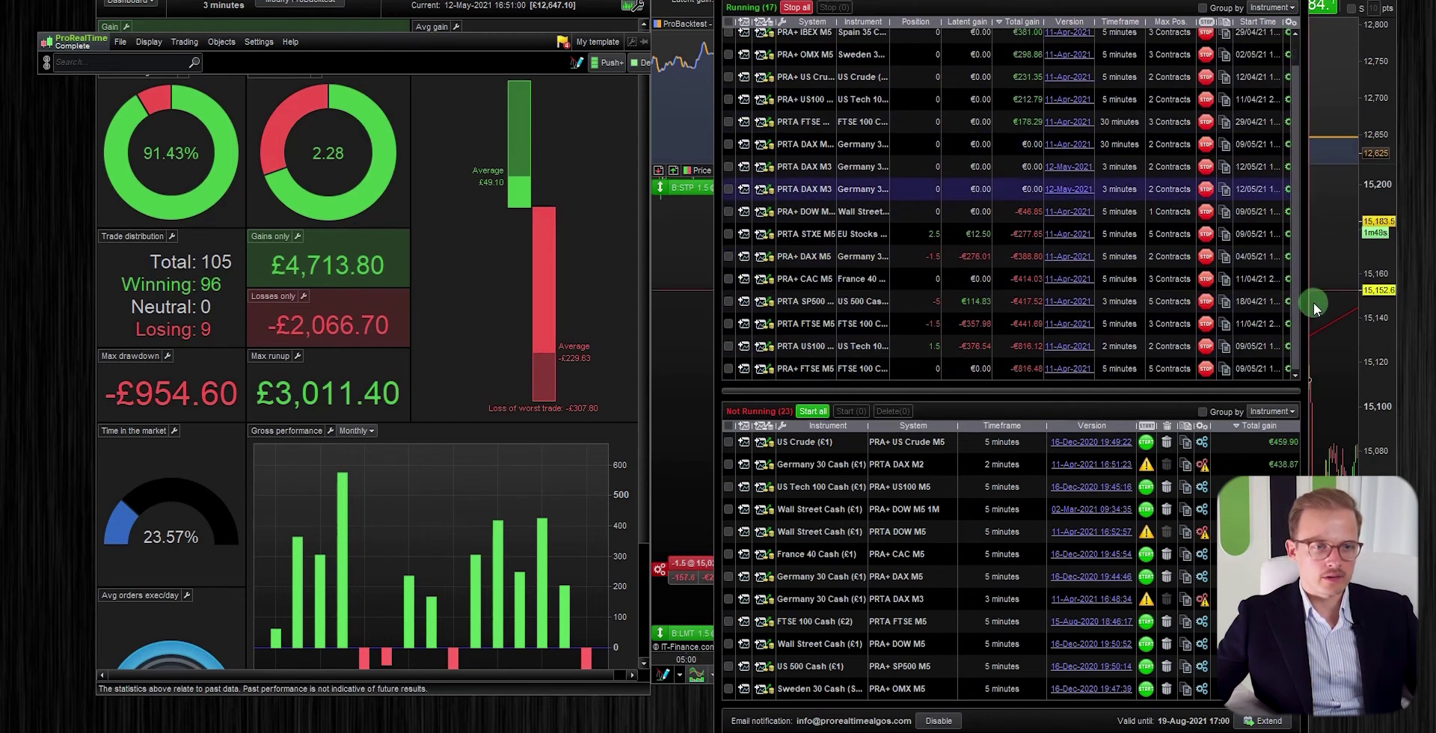
- Sort the running systems by version with the newest first and try to extend the trading systems' validity
click(1074, 21)
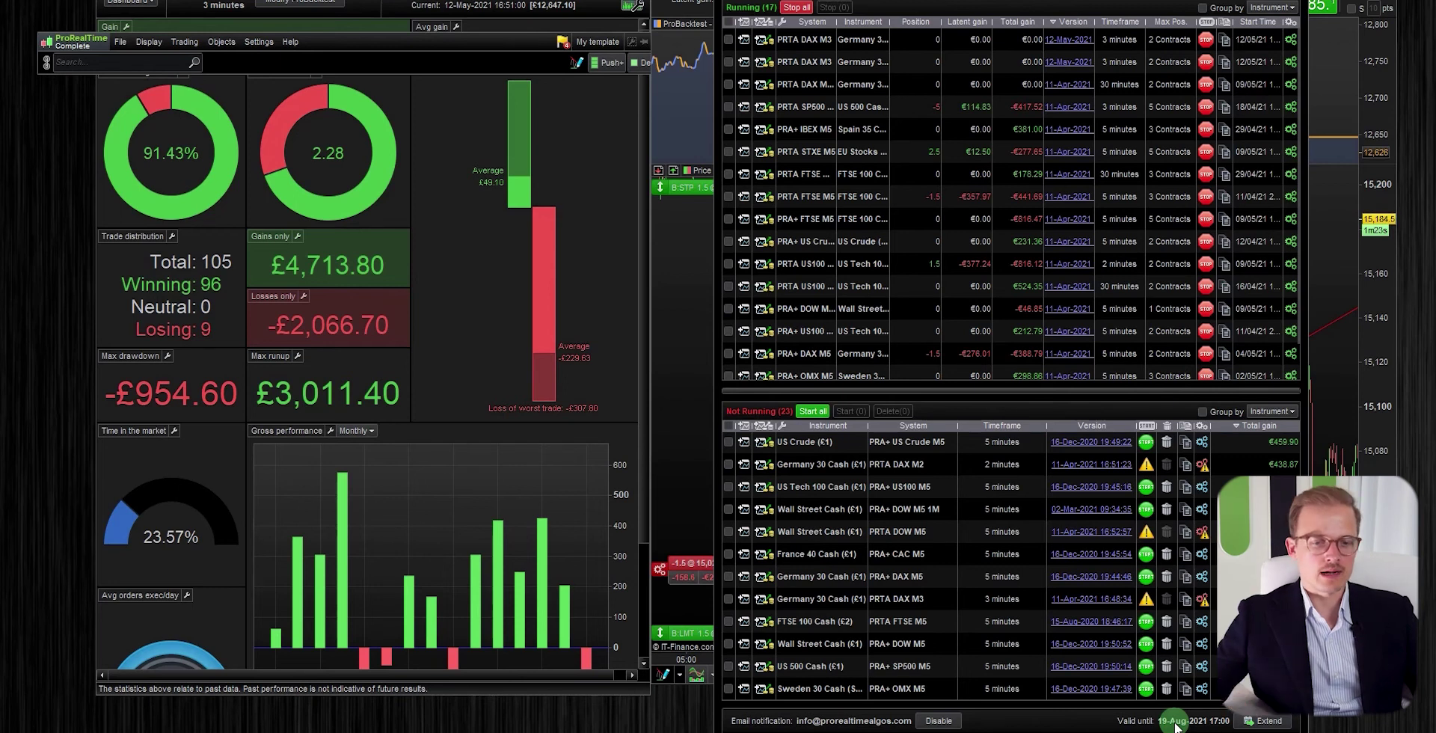
click(1258, 722)
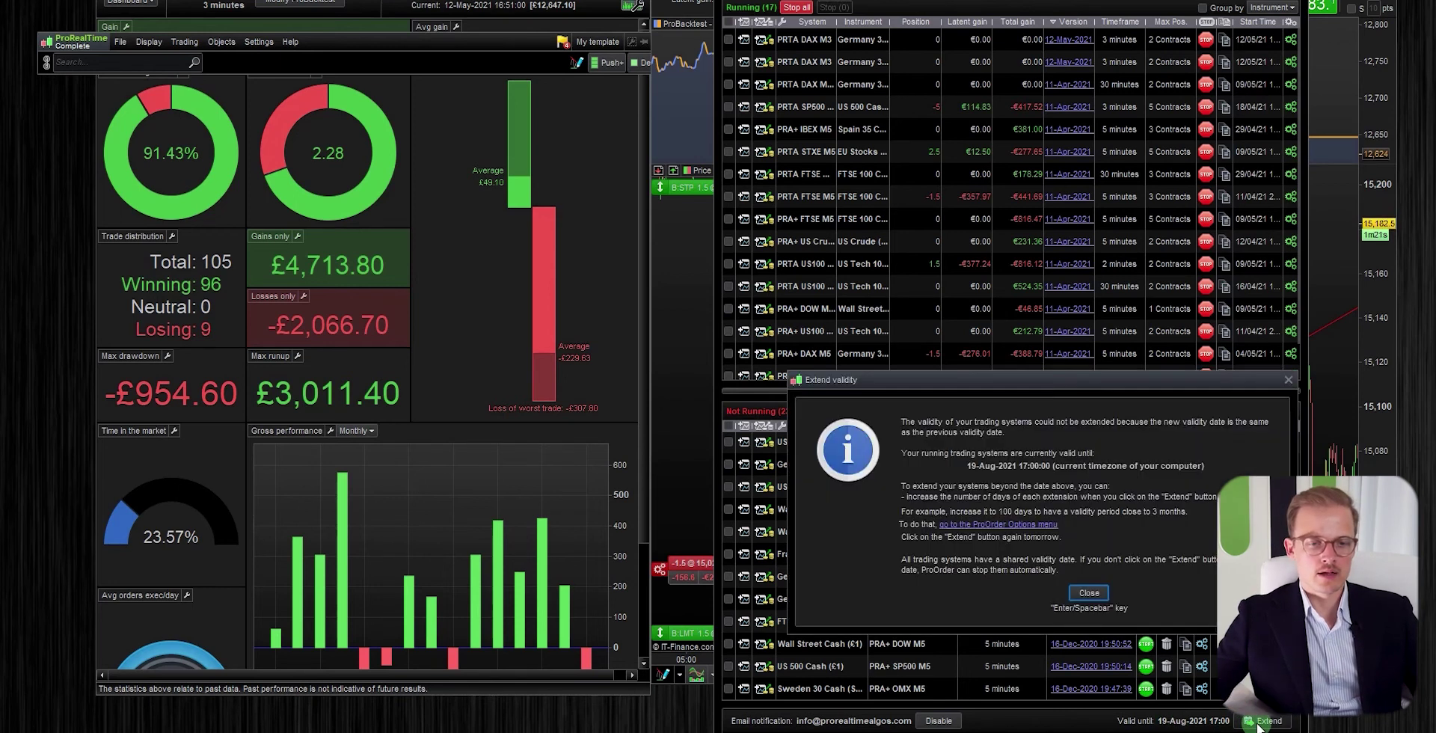
click(1089, 596)
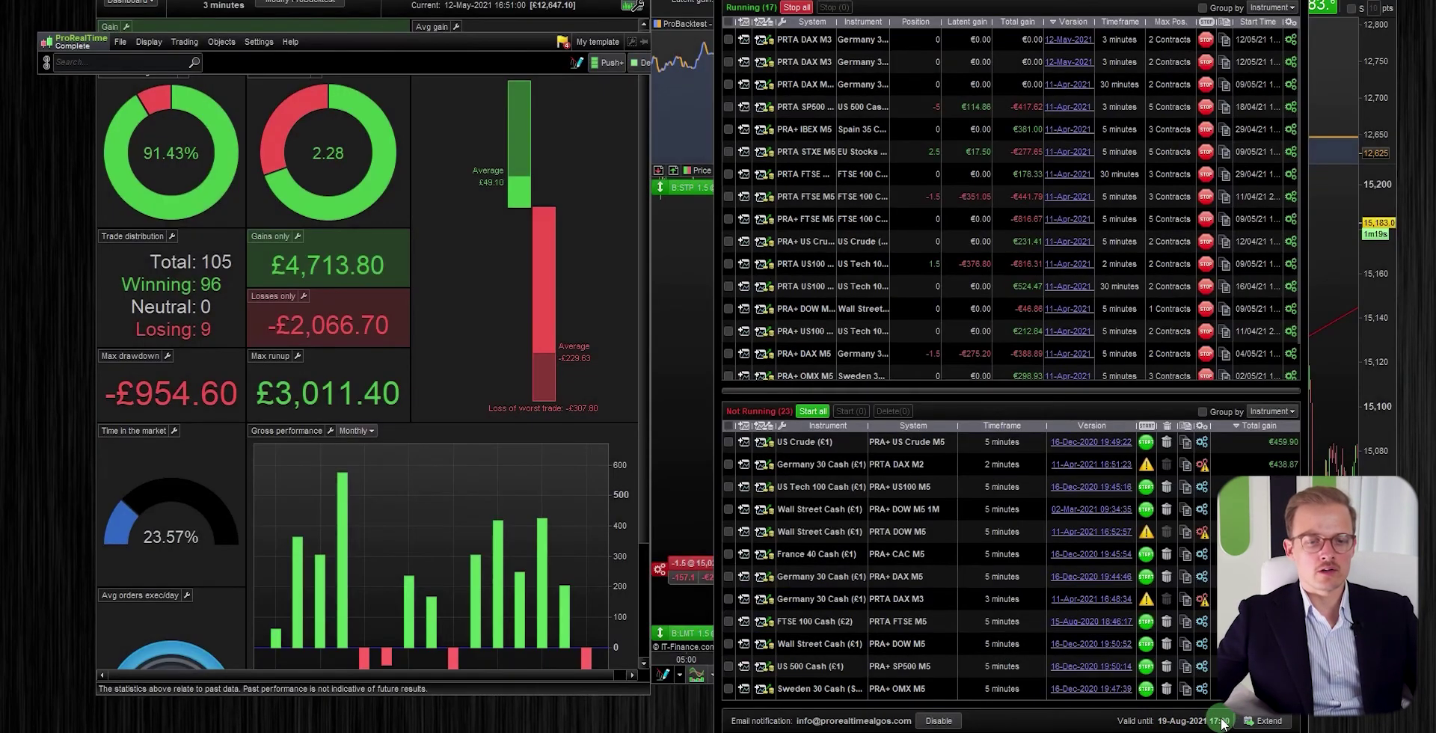